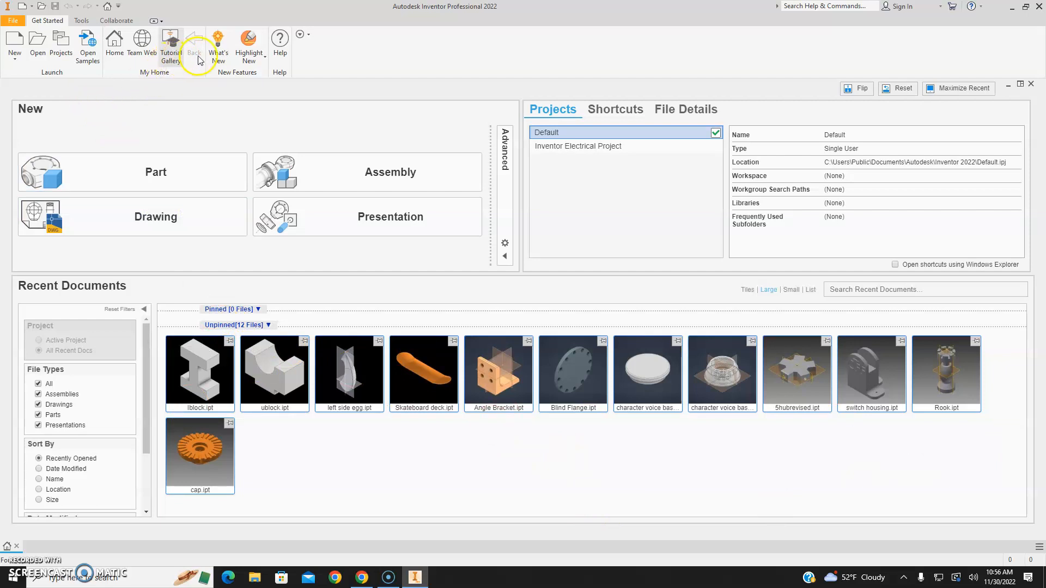
# Create a new part file.
pyautogui.click(218, 54)
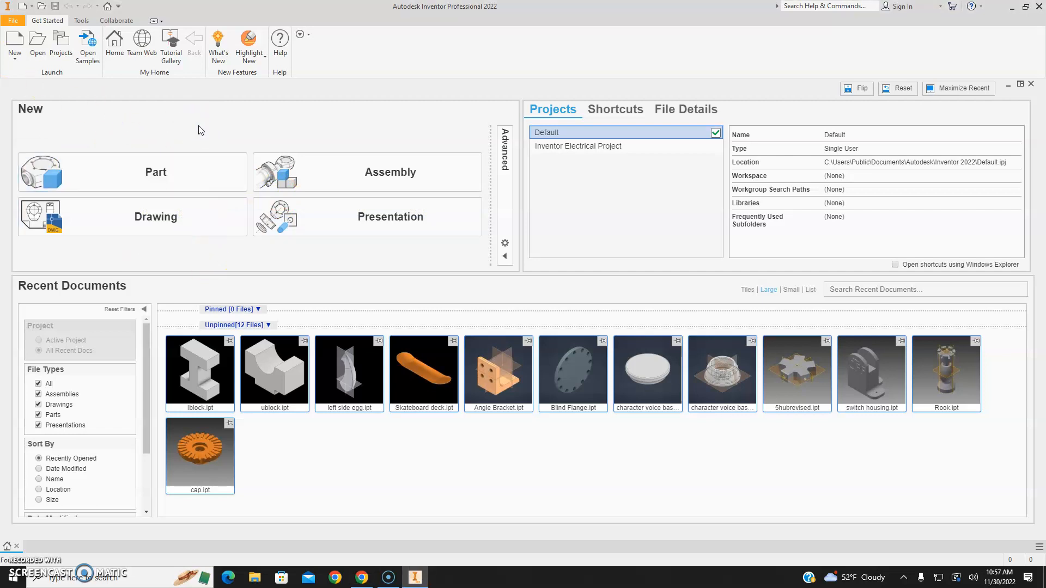
pyautogui.click(132, 180)
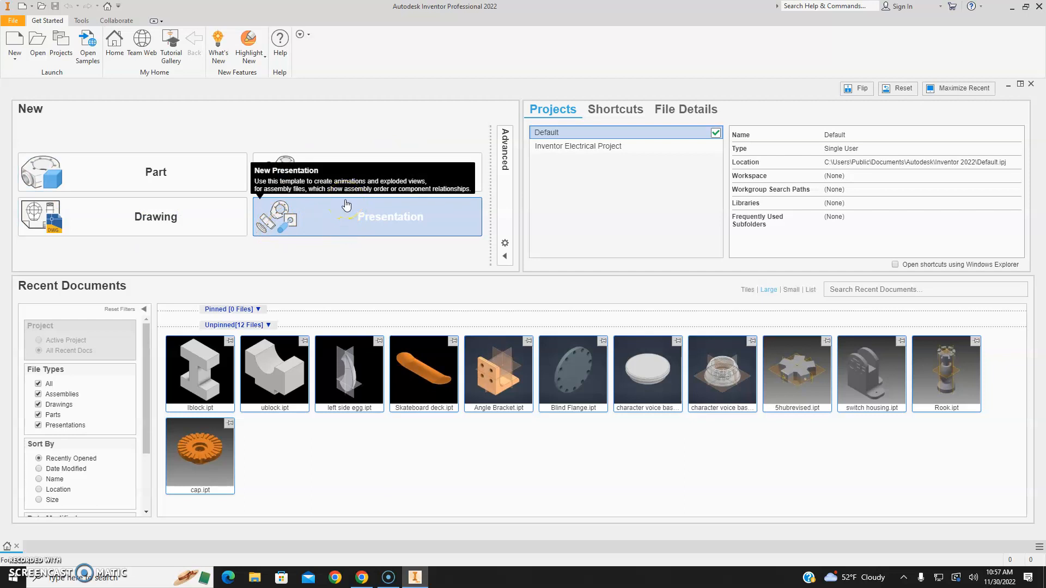
pyautogui.click(155, 185)
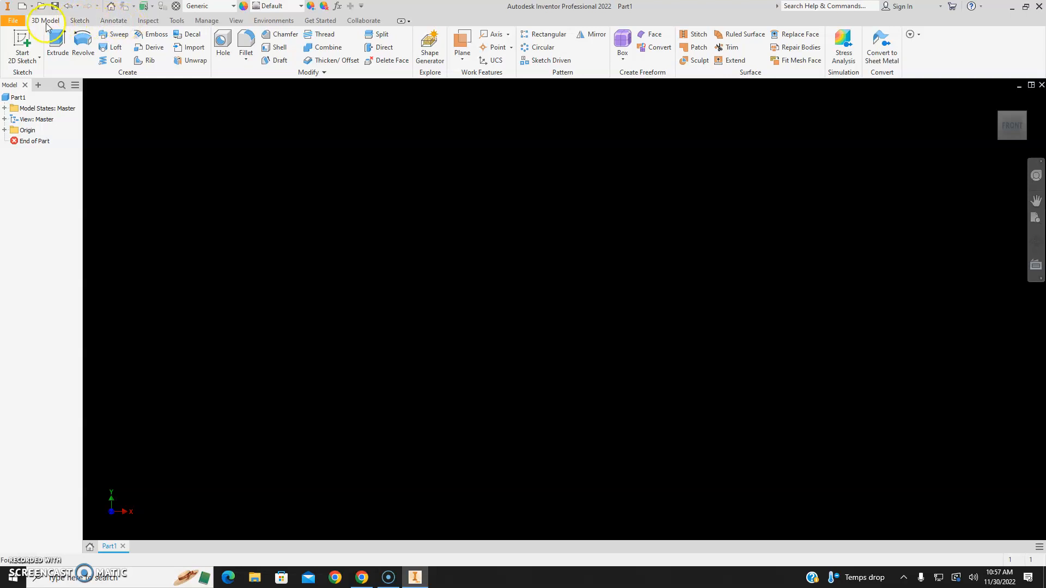
pyautogui.click(78, 21)
pyautogui.click(113, 22)
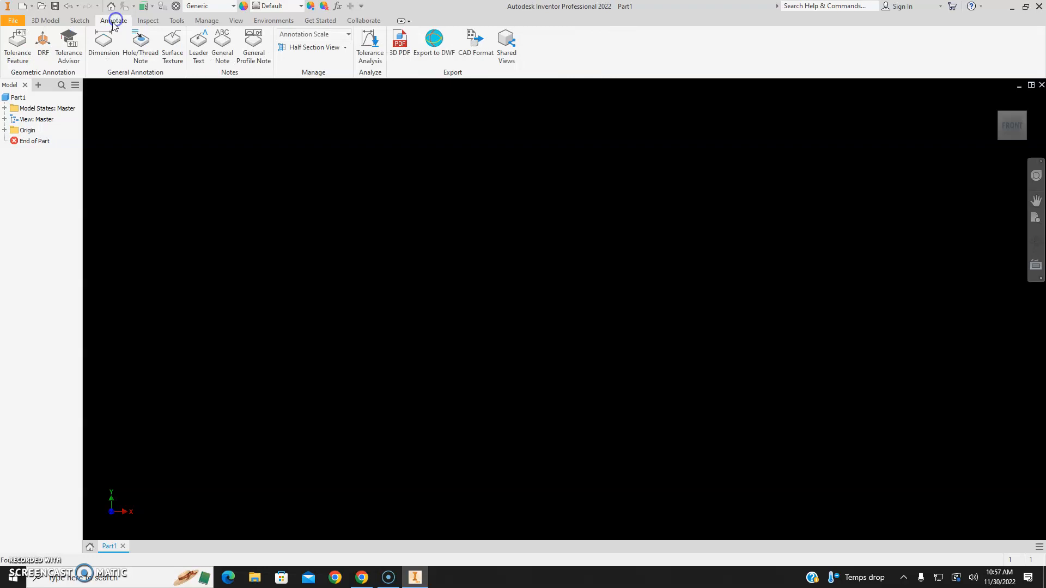
pyautogui.click(48, 22)
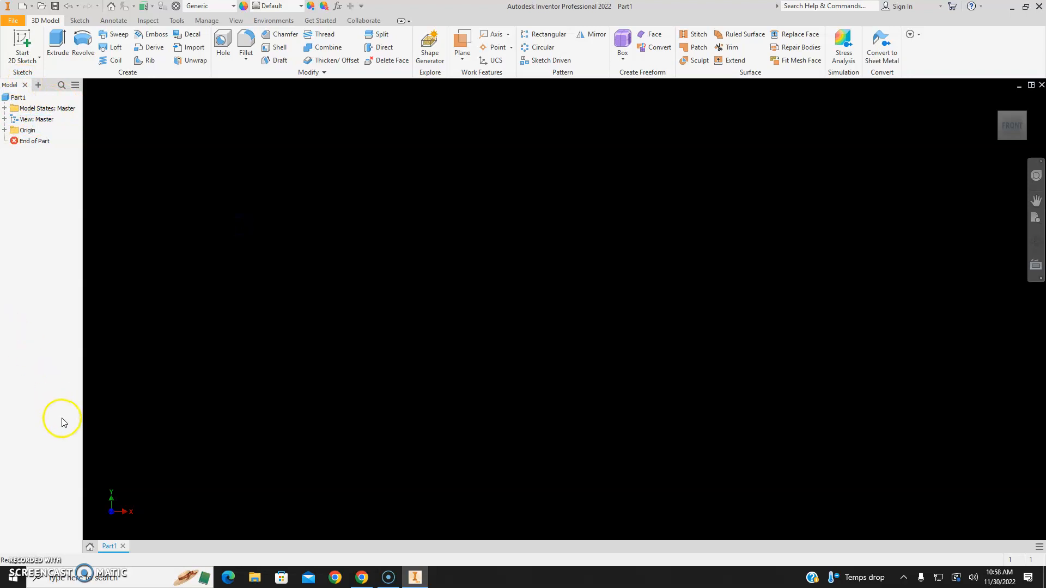
# Widen the model browser, and switch its display off and back on.
pyautogui.moveTo(83, 160); pyautogui.dragTo(102, 161)
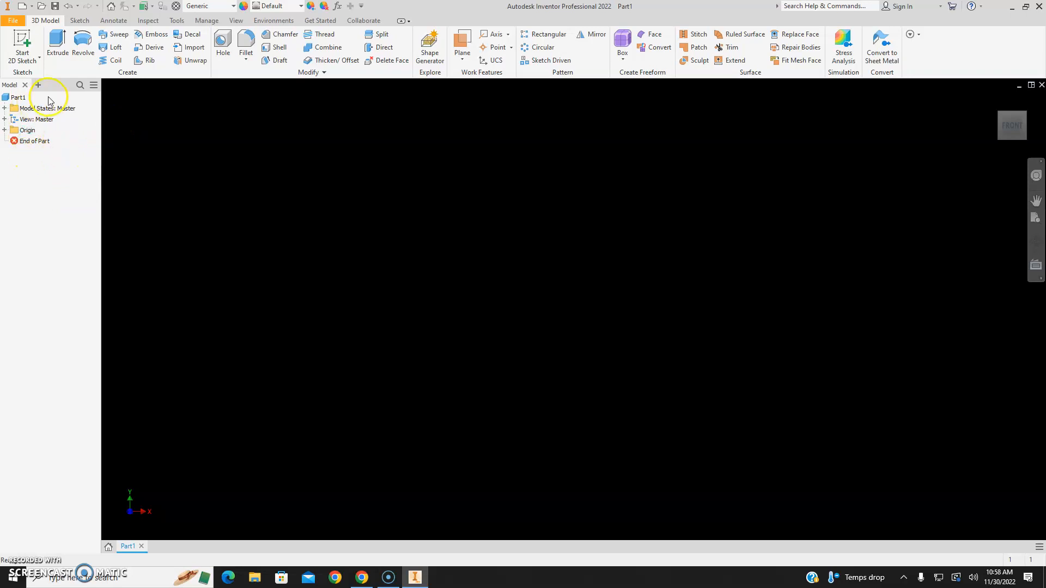
pyautogui.click(236, 21)
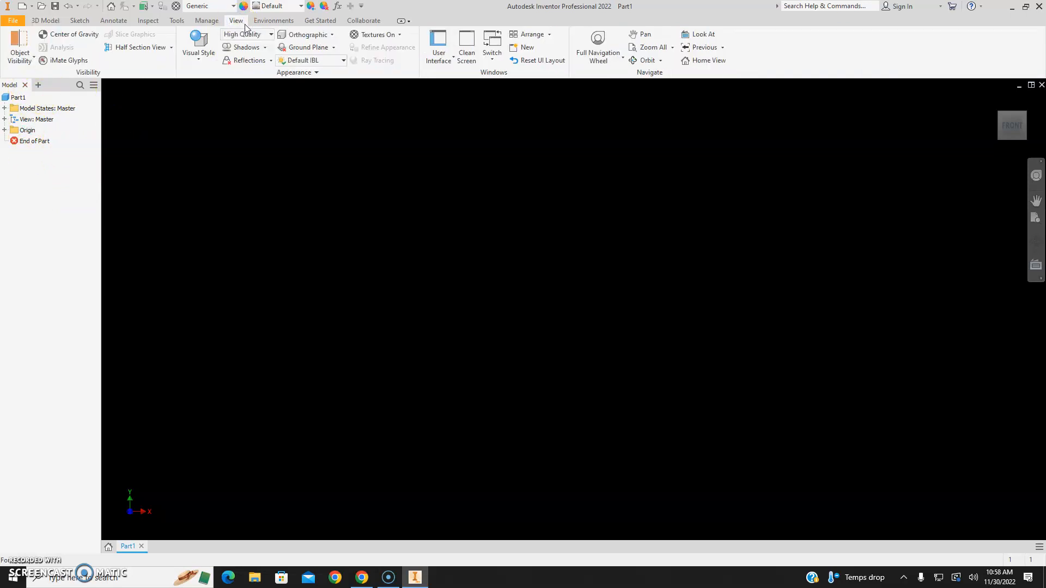
pyautogui.click(437, 61)
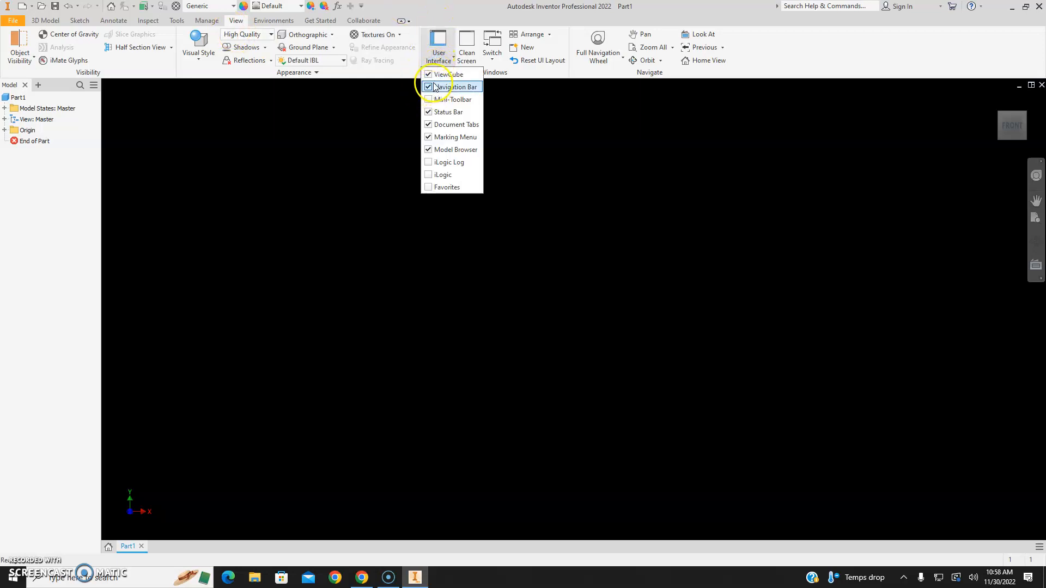
pyautogui.click(429, 150)
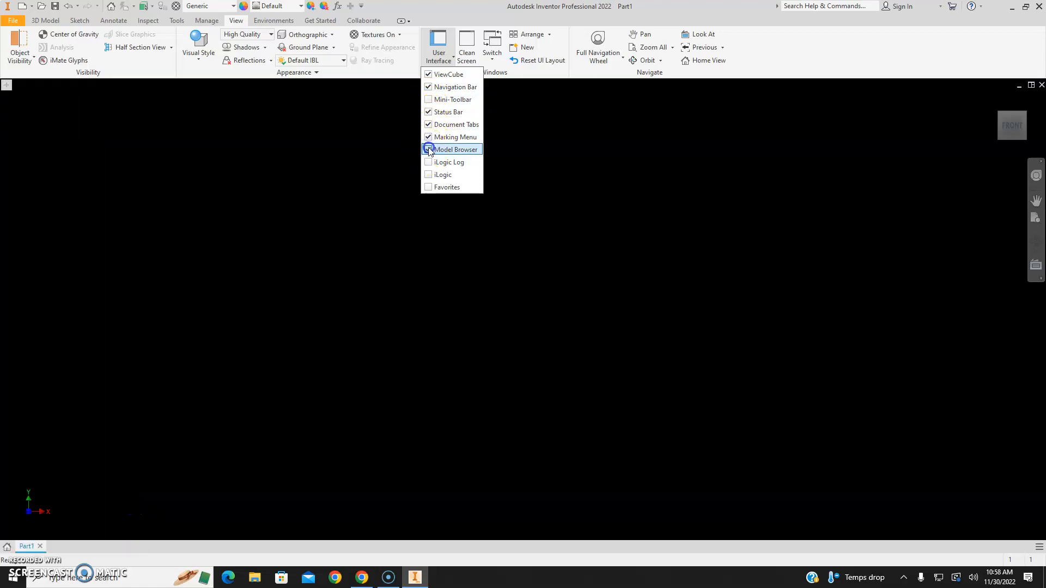
pyautogui.click(429, 150)
pyautogui.click(47, 21)
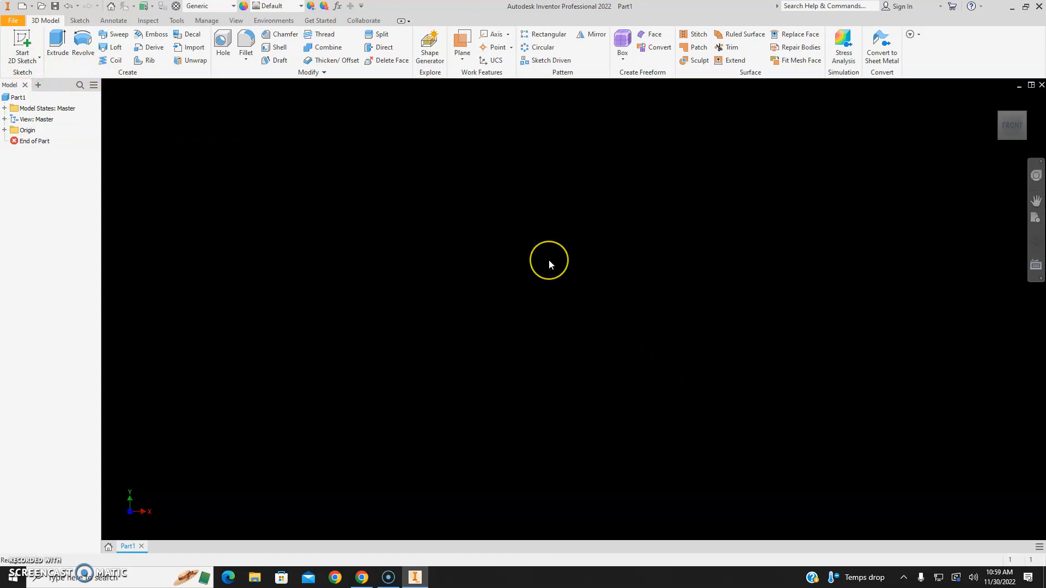
# Set the view to isometric and expand the part's Origin folder.
pyautogui.click(1026, 114)
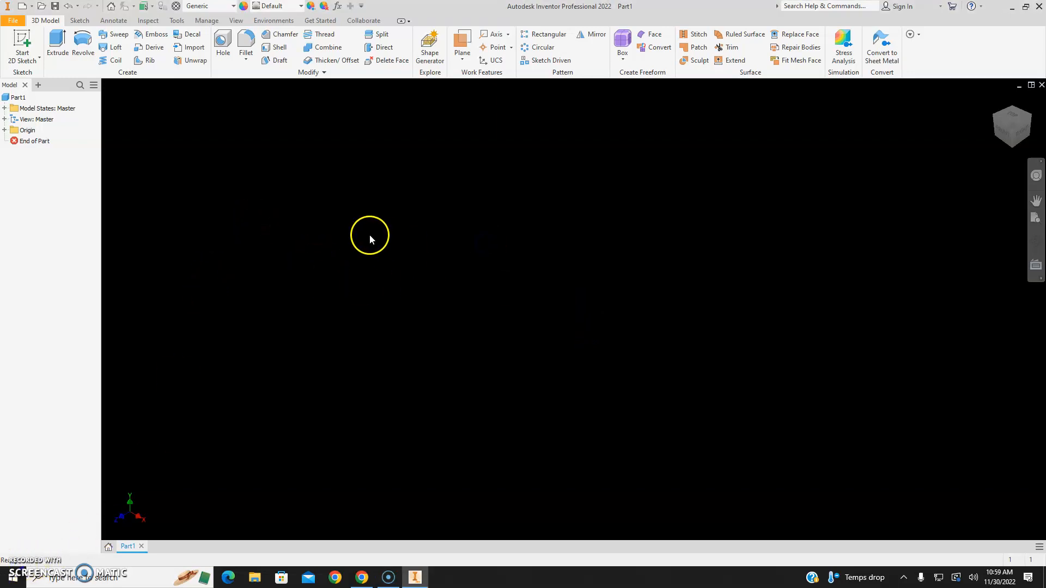
pyautogui.click(5, 131)
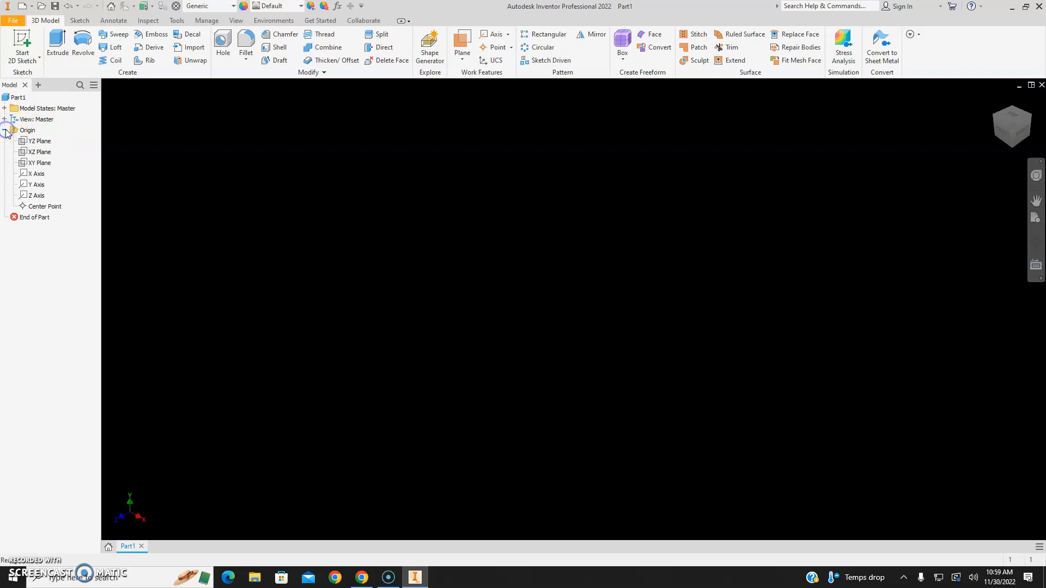
# Turn on the visibility of the YZ plane and turn it off again.
pyautogui.click(48, 143)
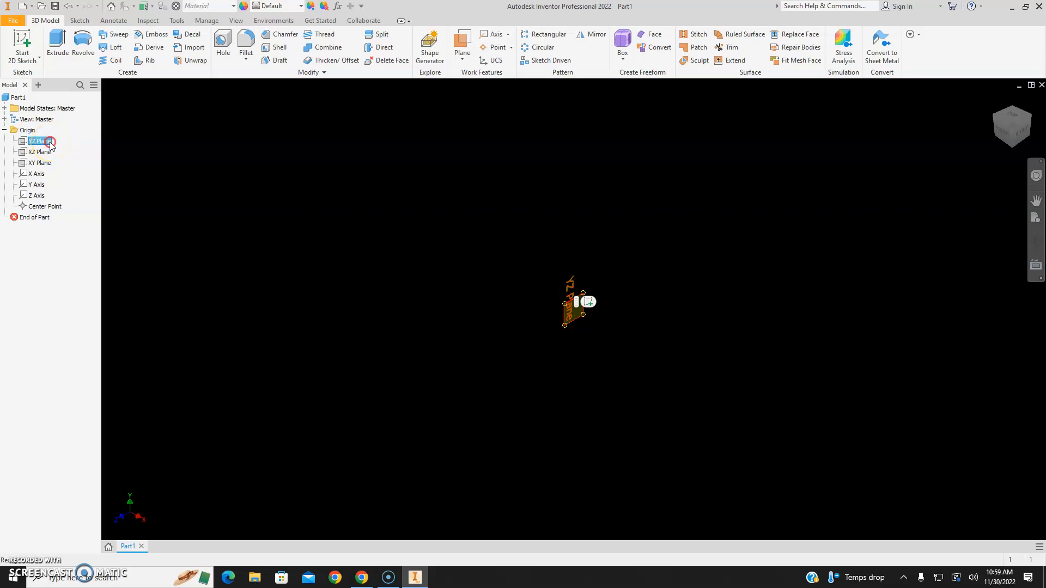
pyautogui.rightClick(50, 144)
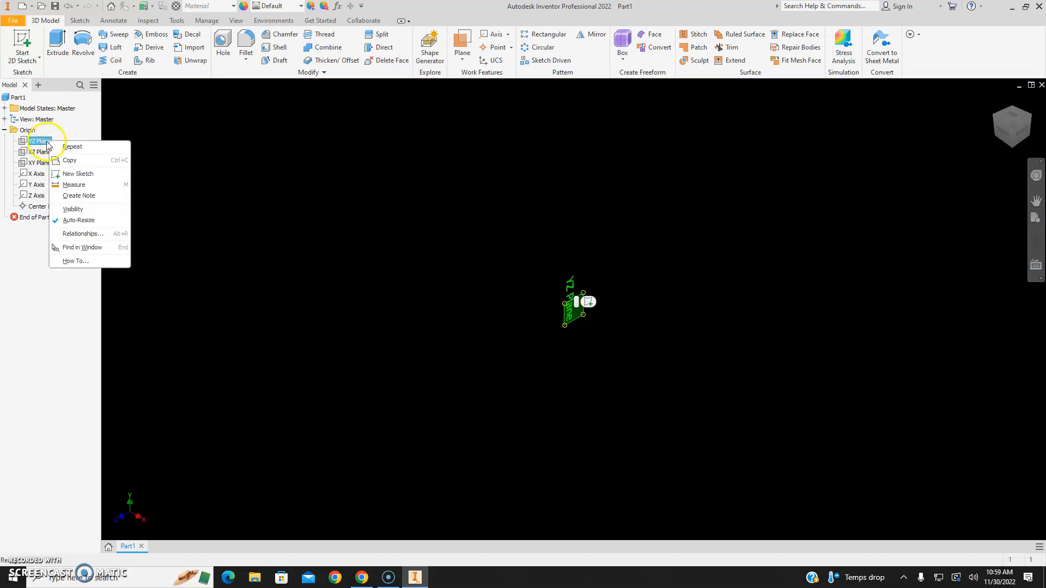
pyautogui.click(72, 210)
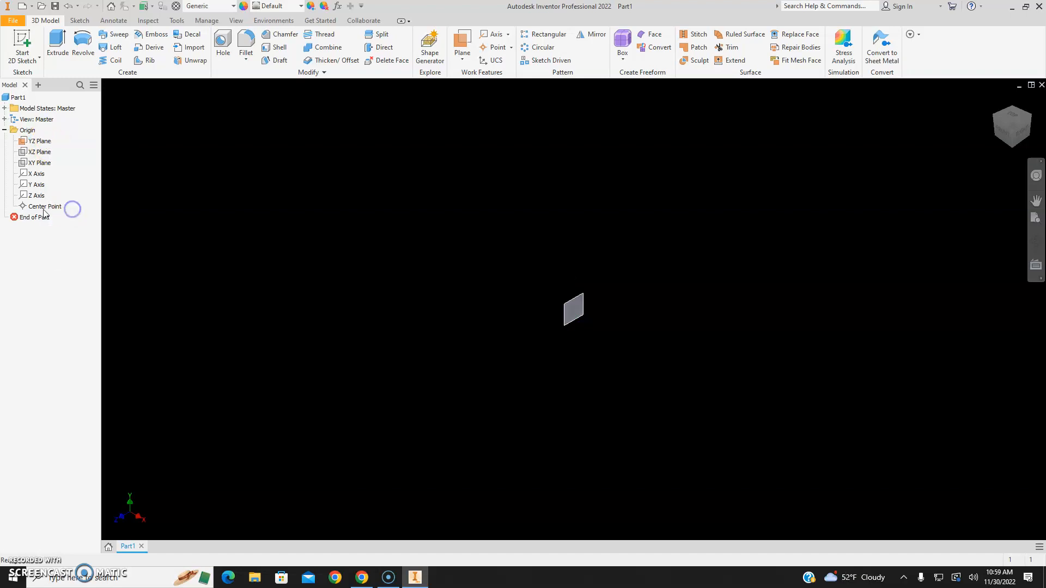
pyautogui.rightClick(41, 140)
pyautogui.click(76, 211)
# Make all origin planes, axes and the center point visible together.
pyautogui.click(51, 142)
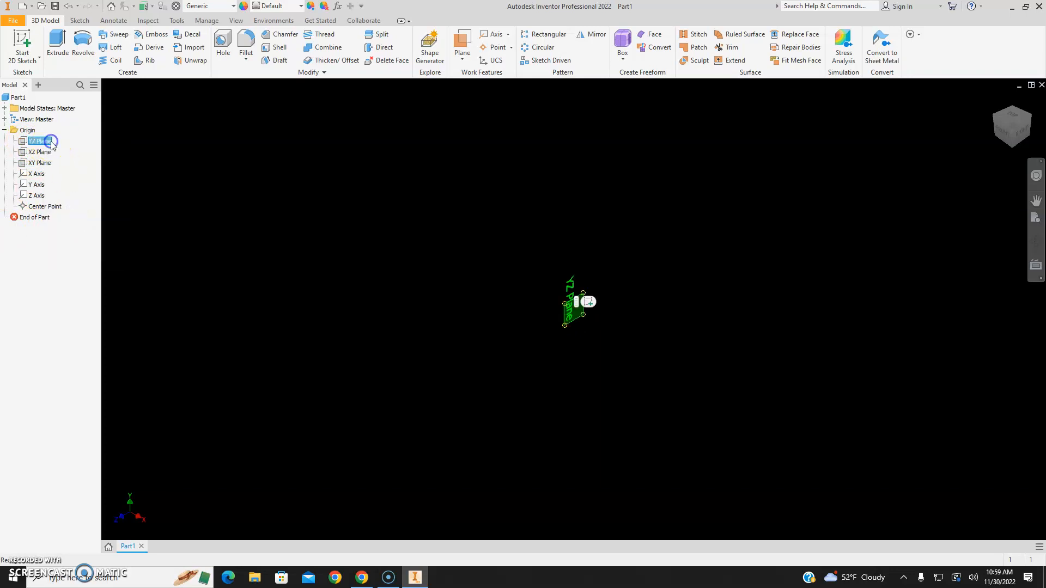
pyautogui.keyDown('shift'); pyautogui.click(58, 207); pyautogui.keyUp('shift')
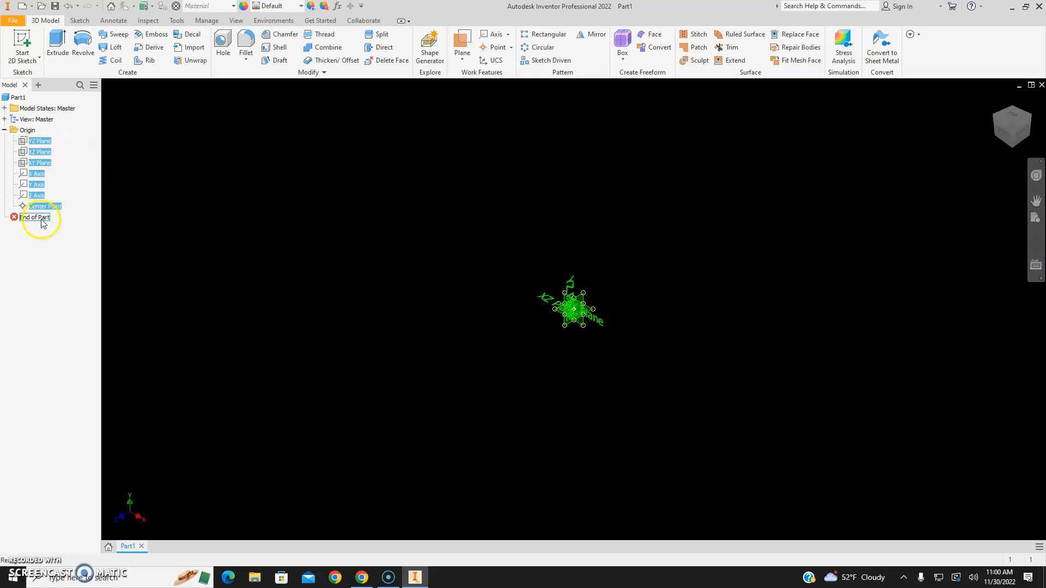
pyautogui.rightClick(44, 144)
pyautogui.click(69, 199)
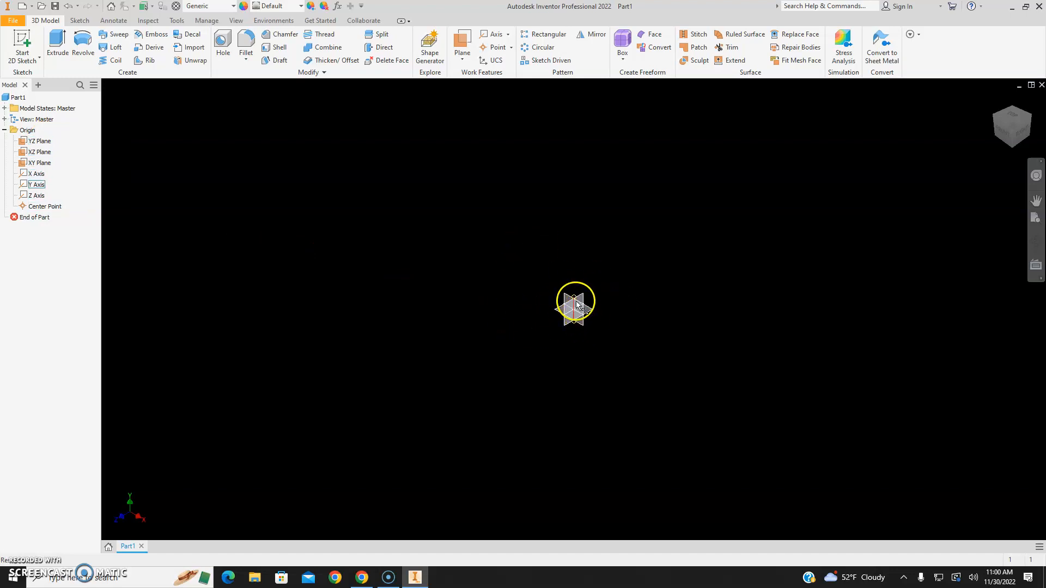
pyautogui.scroll(4, 577, 320)
pyautogui.scroll(-10, 577, 319)
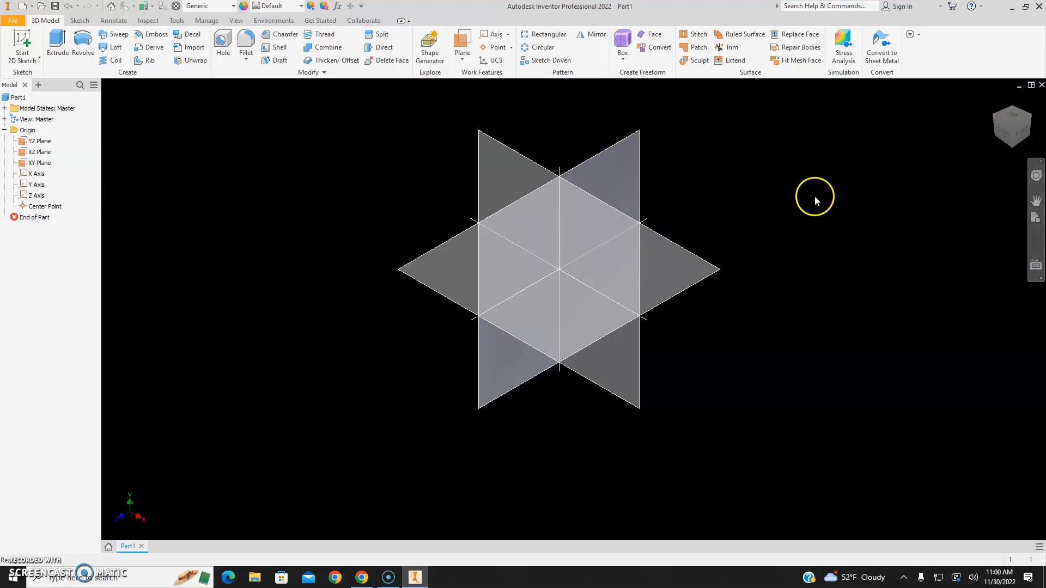
pyautogui.moveTo(427, 181)
pyautogui.mouseDown(button='middle')
pyautogui.moveTo(414, 233)
pyautogui.moveTo(457, 241)
pyautogui.moveTo(477, 205)
pyautogui.moveTo(516, 196)
pyautogui.moveTo(404, 201)
pyautogui.moveTo(432, 201)
pyautogui.mouseUp(button='middle')
pyautogui.moveTo(1011, 119)
pyautogui.mouseDown()
pyautogui.moveTo(1008, 137)
pyautogui.moveTo(145, 99)
pyautogui.moveTo(297, 528)
pyautogui.moveTo(273, 129)
pyautogui.moveTo(138, 174)
pyautogui.moveTo(888, 212)
pyautogui.moveTo(981, 198)
pyautogui.moveTo(259, 120)
pyautogui.moveTo(320, 496)
pyautogui.moveTo(614, 486)
pyautogui.moveTo(490, 499)
pyautogui.moveTo(292, 121)
pyautogui.moveTo(969, 152)
pyautogui.moveTo(736, 241)
pyautogui.mouseUp()
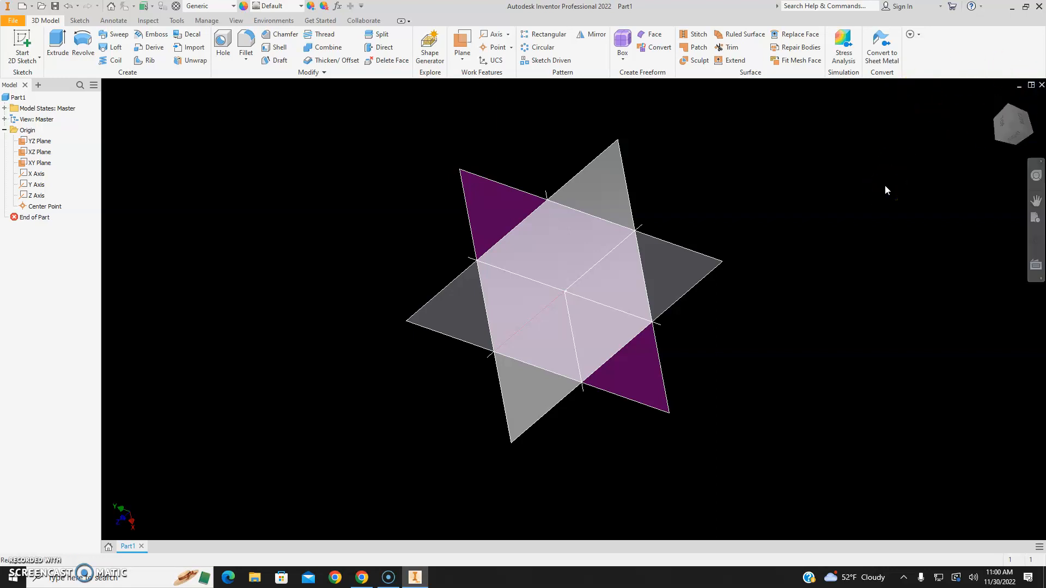
pyautogui.press('F6')
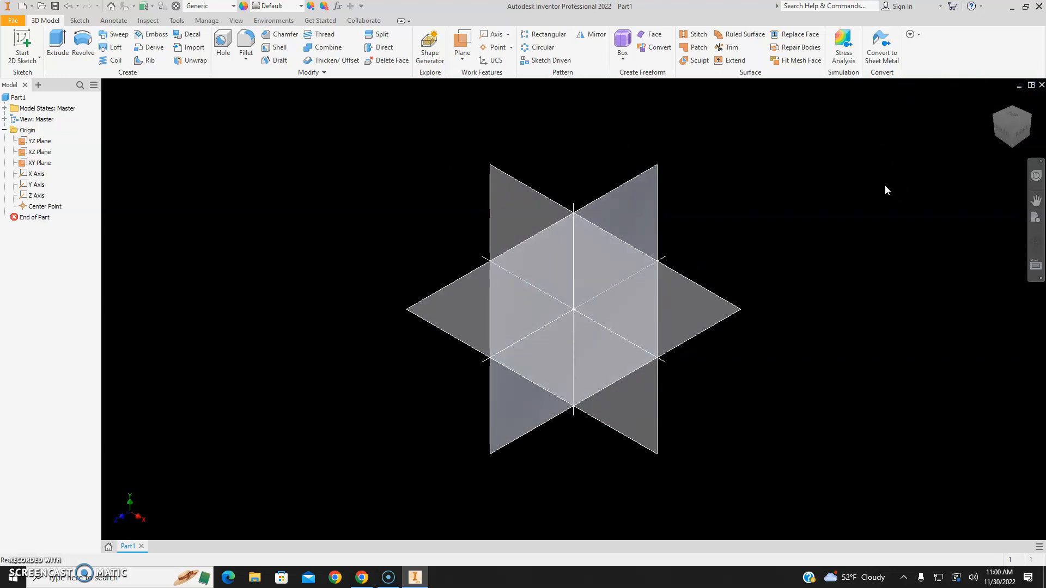
pyautogui.click(525, 187)
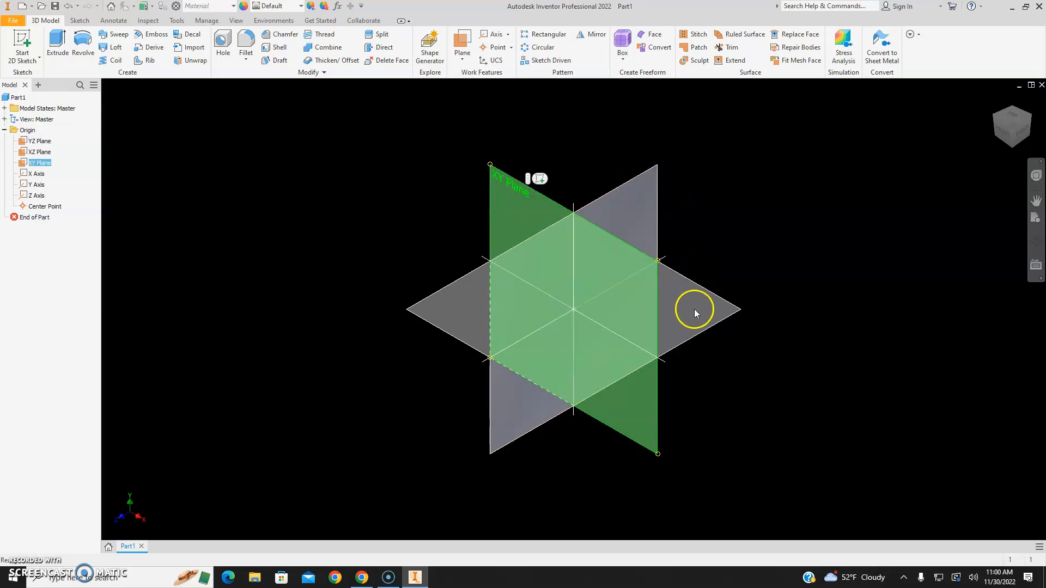
pyautogui.click(416, 180)
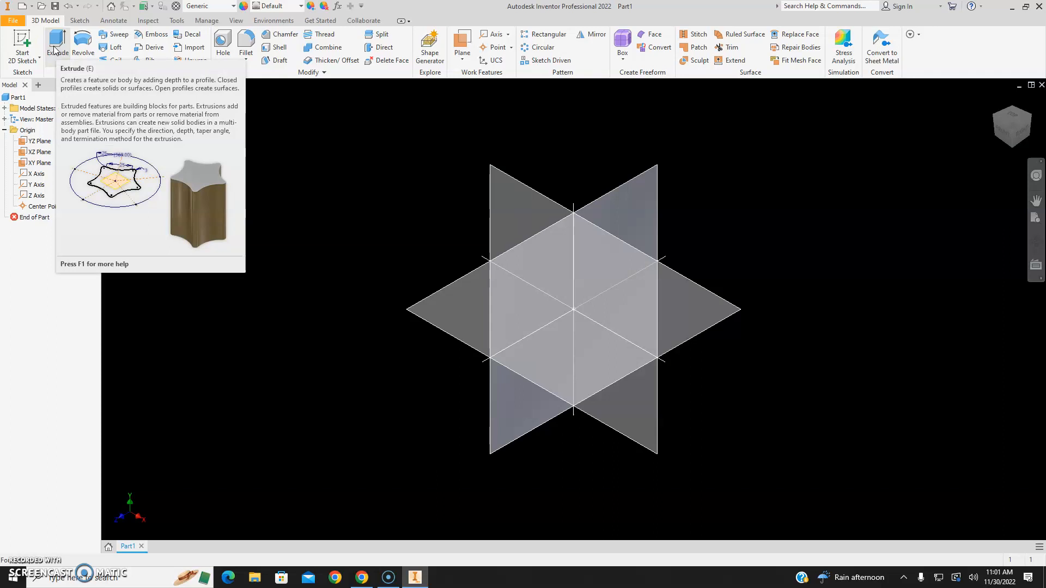
pyautogui.click(82, 46)
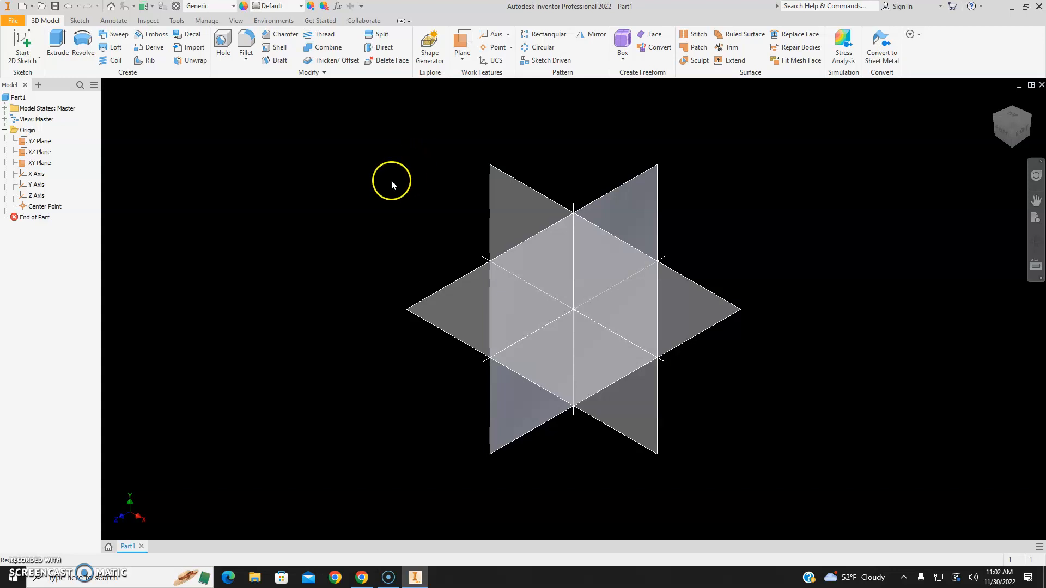
pyautogui.rightClick(334, 176)
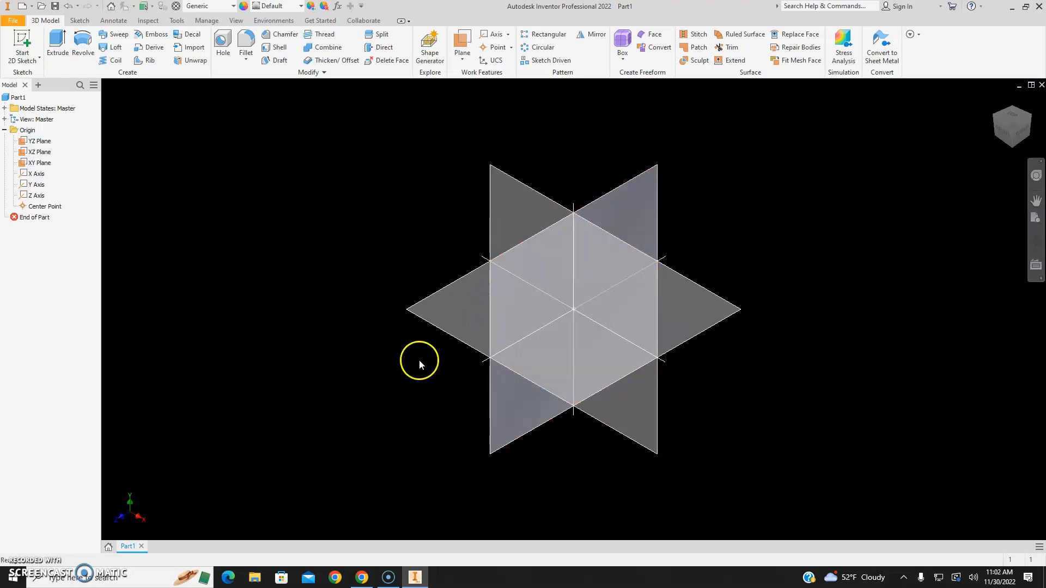
# Start a new 2D sketch on the XZ plane.
pyautogui.click(450, 331)
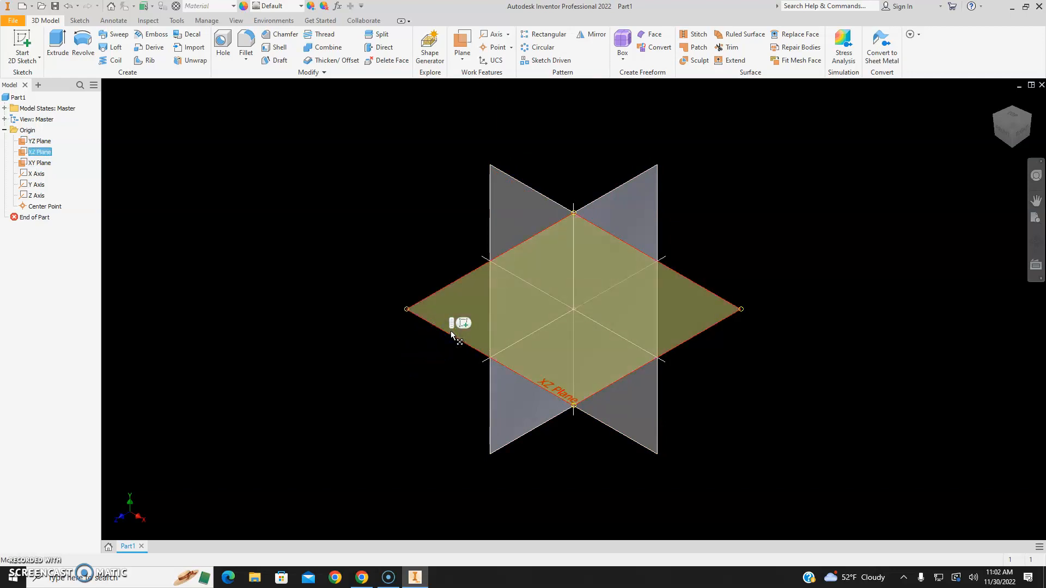
pyautogui.click(463, 324)
pyautogui.click(463, 324)
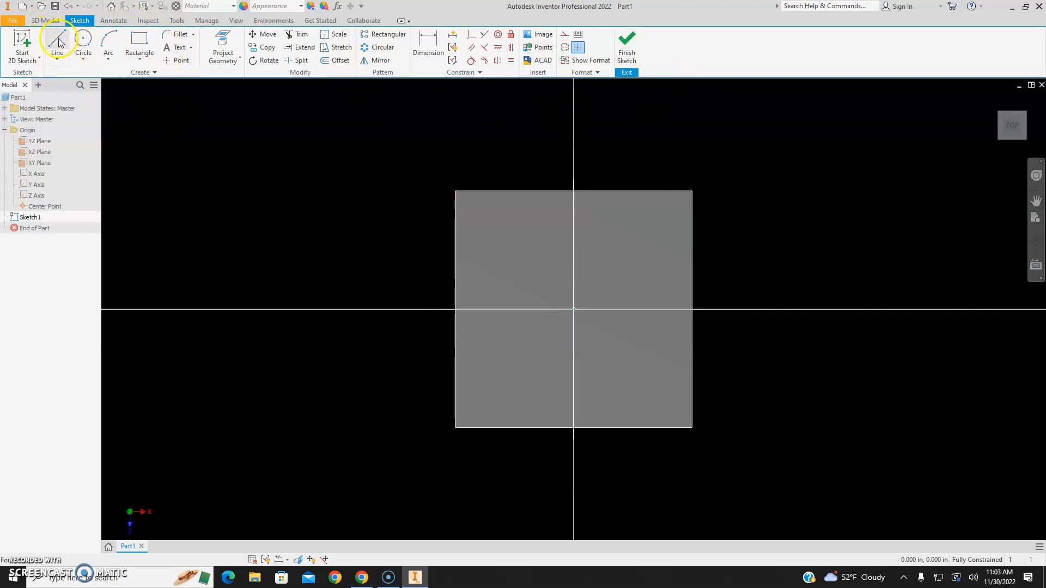
# Sketch a two-point rectangle about 1.38 in wide that encloses the origin.
pyautogui.click(137, 44)
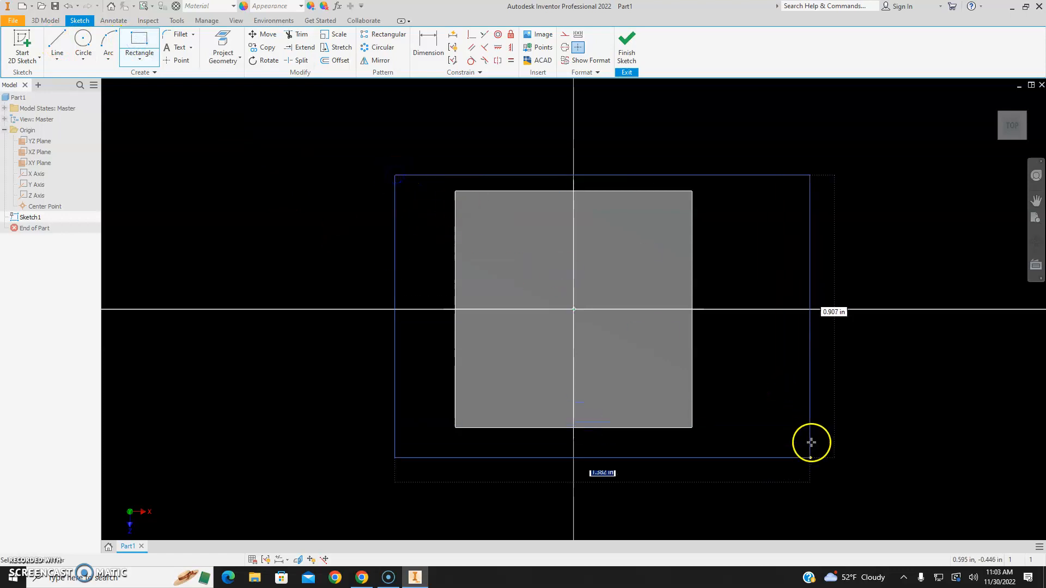
pyautogui.click(809, 470)
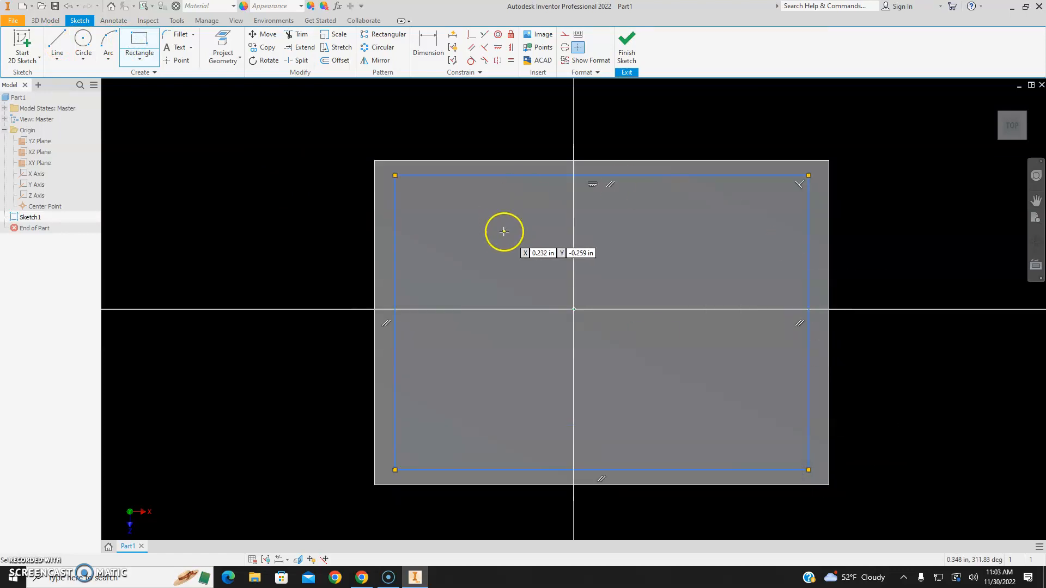
pyautogui.press('Escape')
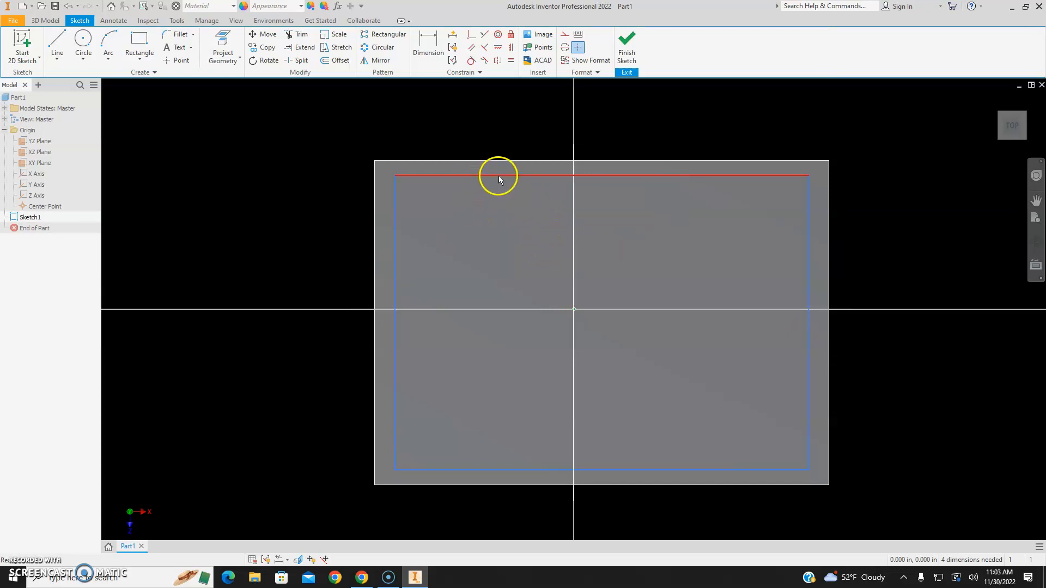
# Dimension the rectangle's top edge and set its length to 1.5 in.
pyautogui.click(428, 47)
pyautogui.click(528, 175)
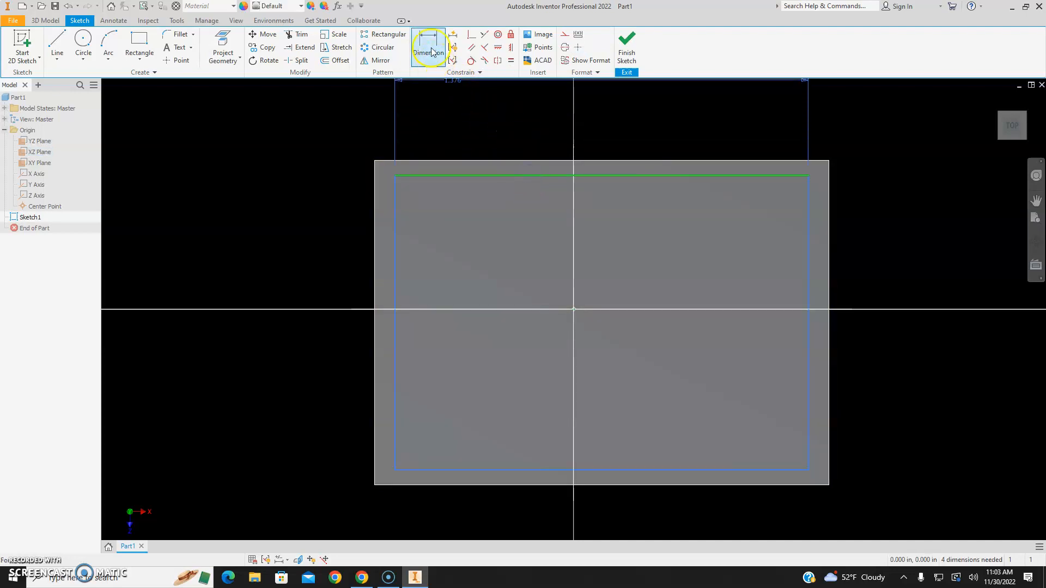
pyautogui.click(489, 123)
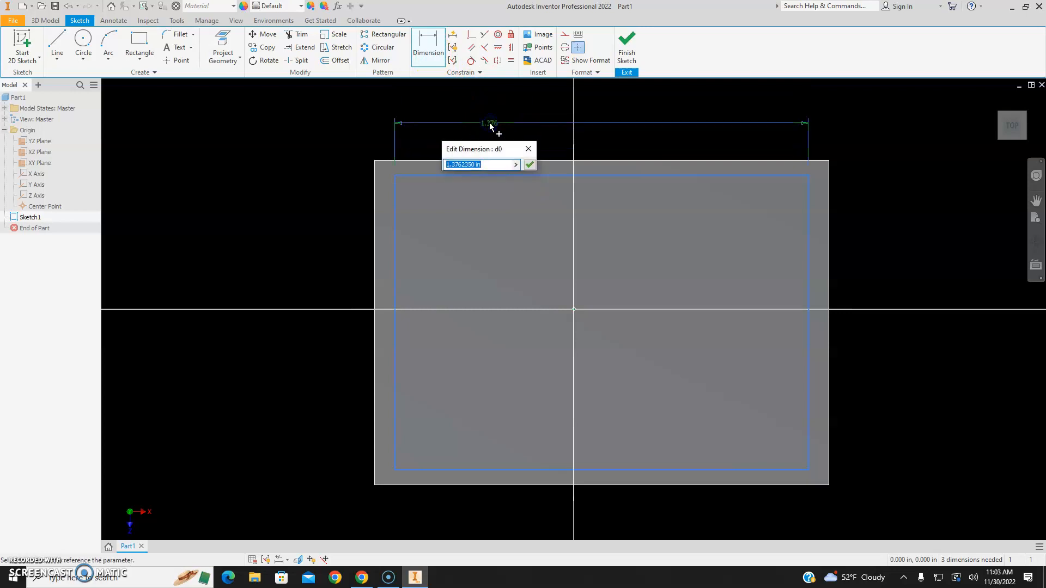
pyautogui.write('1.5')
pyautogui.press('Return')
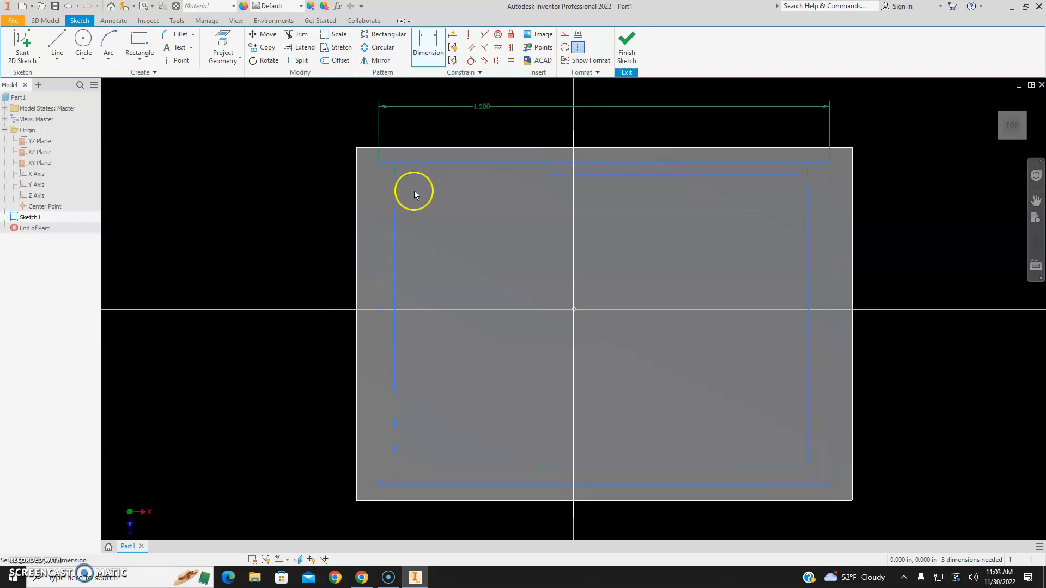
# Dimension the height of the rectangle along its left edge.
pyautogui.click(381, 232)
pyautogui.click(319, 238)
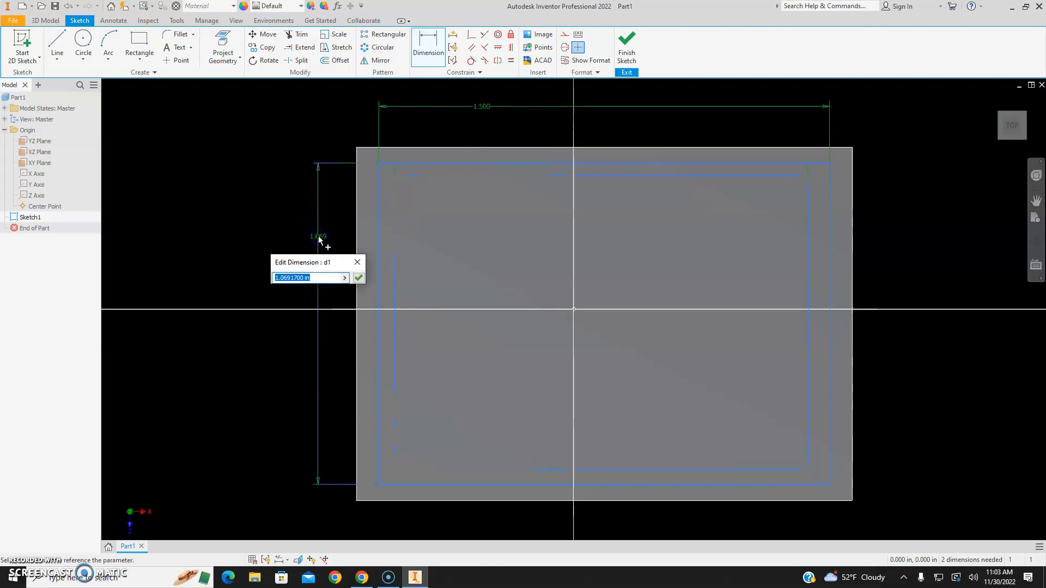
pyautogui.press('Return')
pyautogui.scroll(-2, 377, 177)
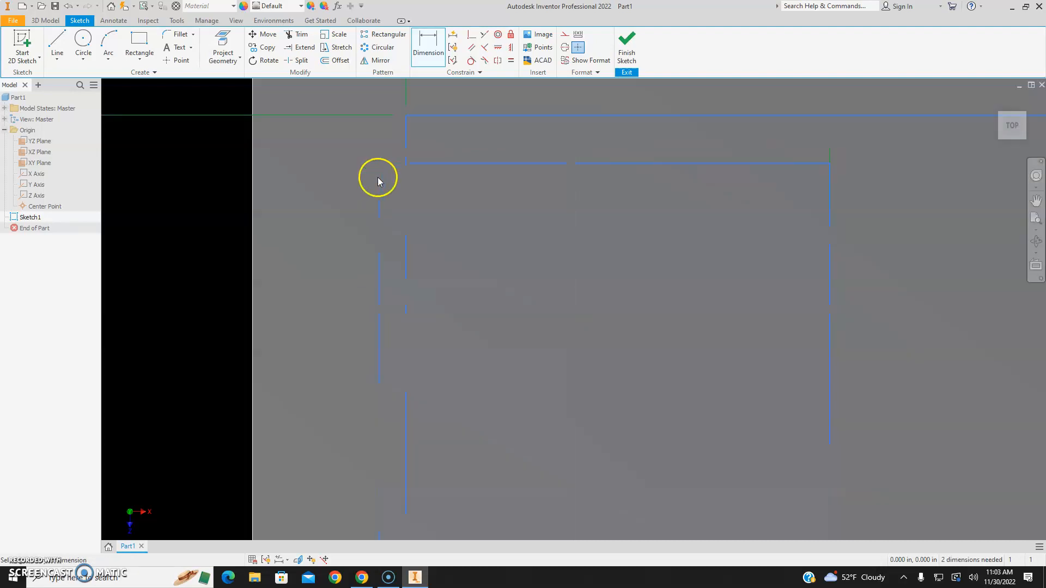
# Dimension the horizontal distance from the origin to the rectangle's left edge and set it to half the width dimension (d0/2).
pyautogui.scroll(3, 458, 220)
pyautogui.scroll(4, 623, 339)
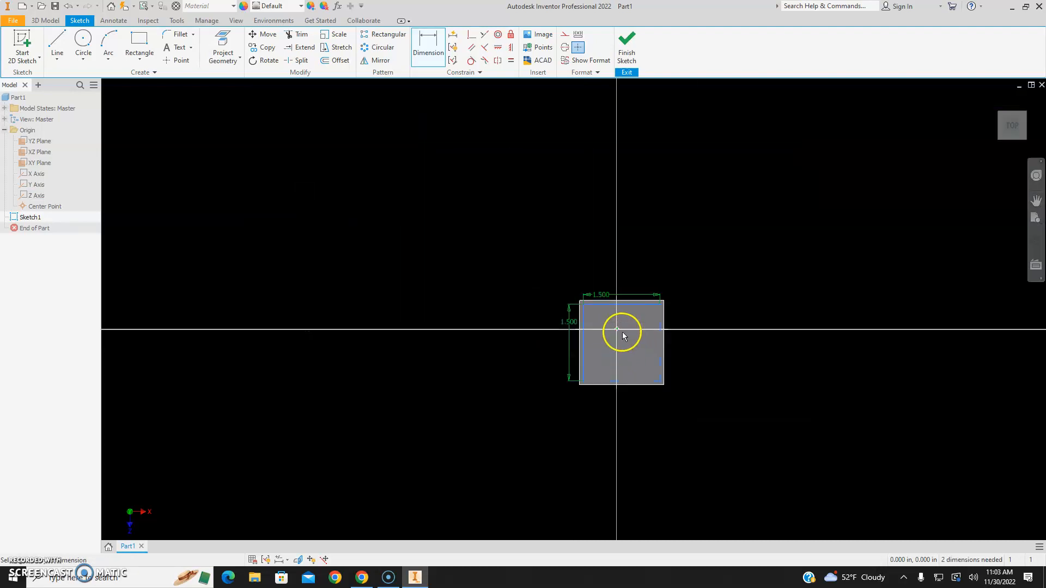
pyautogui.scroll(-5, 624, 329)
pyautogui.scroll(2, 625, 326)
pyautogui.moveTo(624, 335); pyautogui.dragTo(571, 314, button='middle')
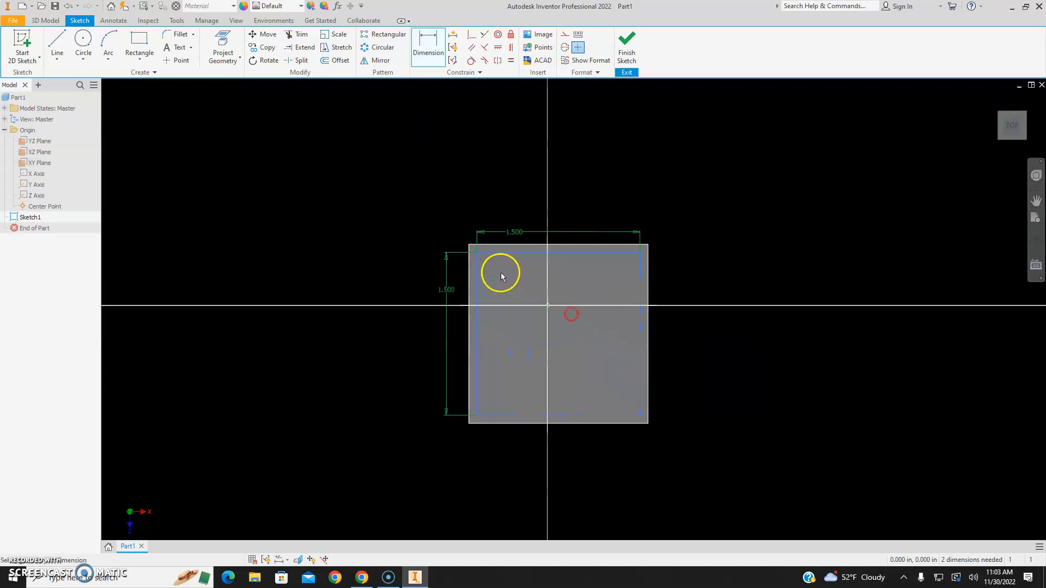
pyautogui.click(548, 303)
pyautogui.click(479, 322)
pyautogui.click(497, 334)
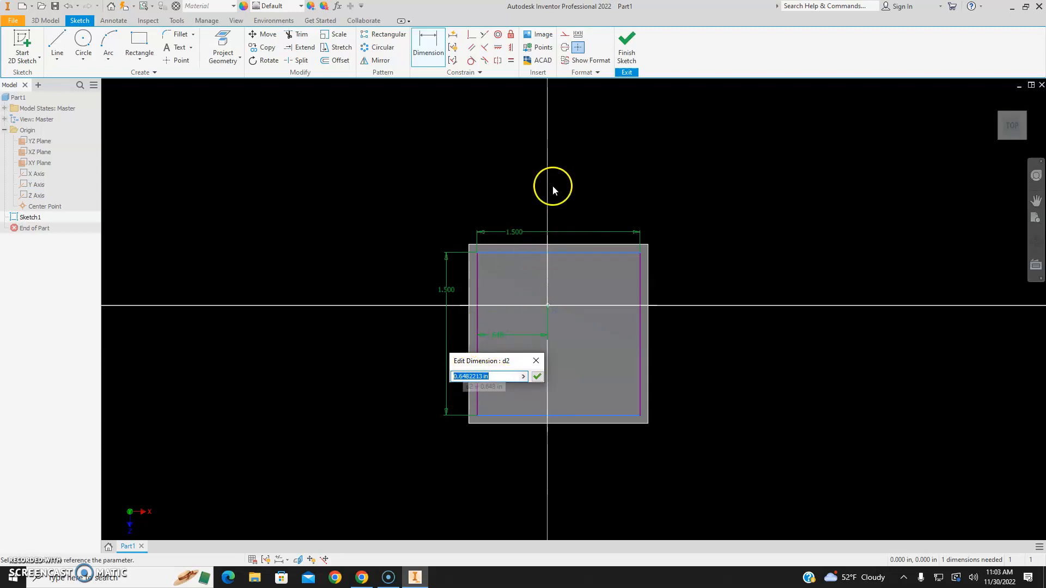
pyautogui.click(515, 233)
pyautogui.write('/2')
pyautogui.press('Return')
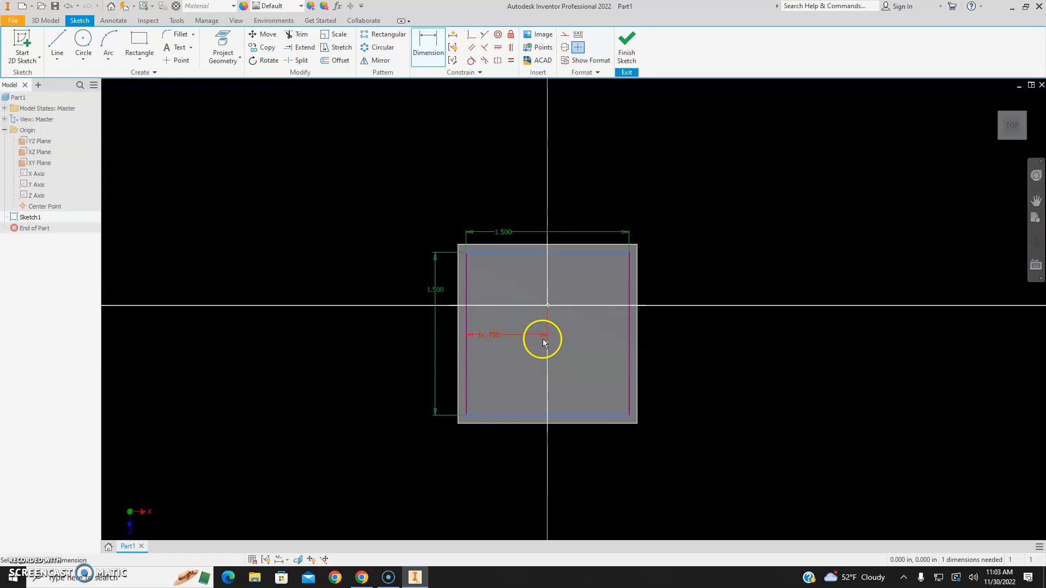
# Test the horizontal centring by setting the rectangle's width to 3 in, and restore it to 1.5 in.
pyautogui.doubleClick(503, 233)
pyautogui.click(476, 274)
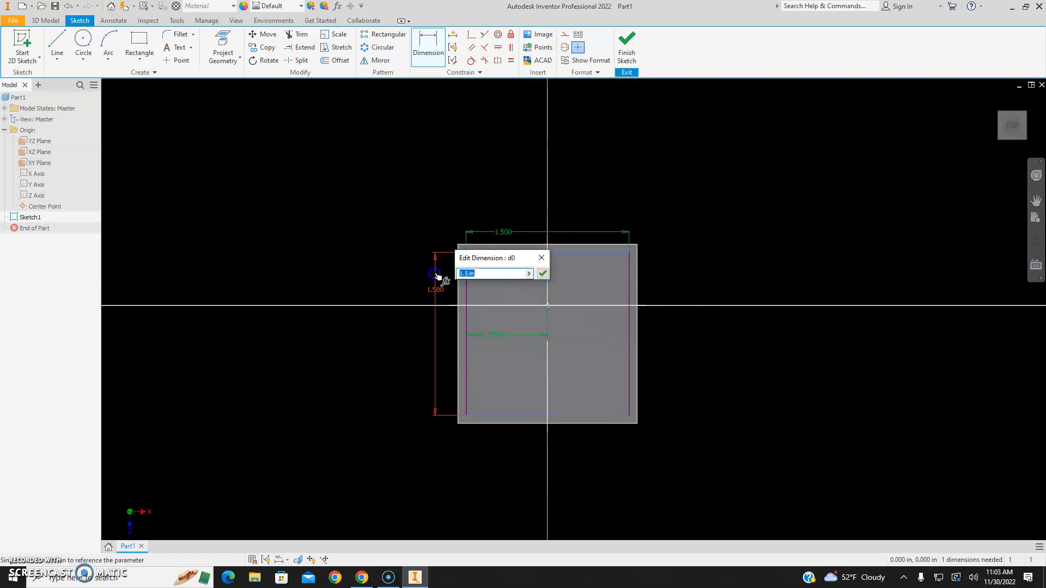
pyautogui.write('3')
pyautogui.press('Return')
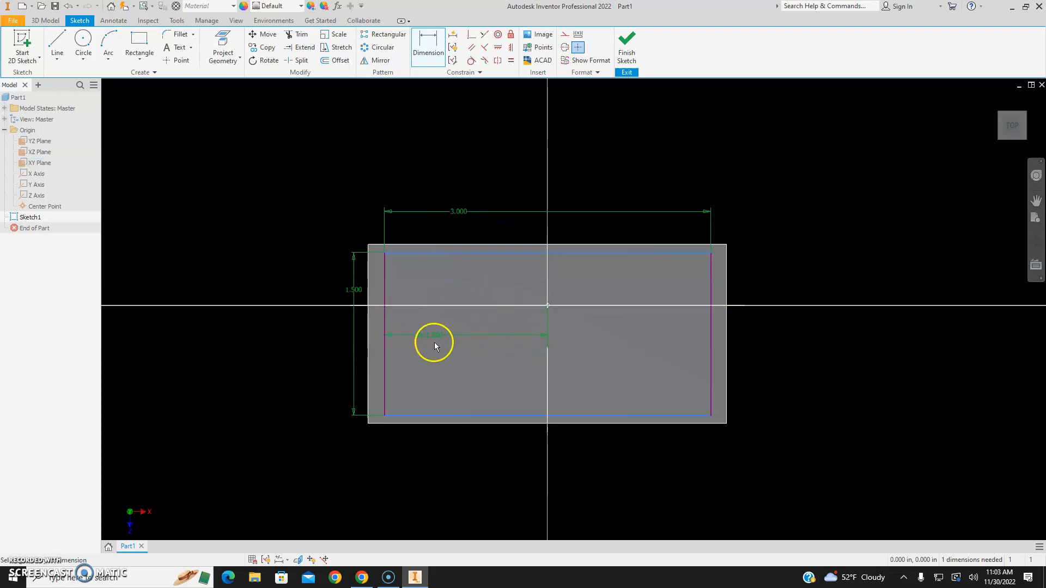
pyautogui.doubleClick(458, 211)
pyautogui.press('Return')
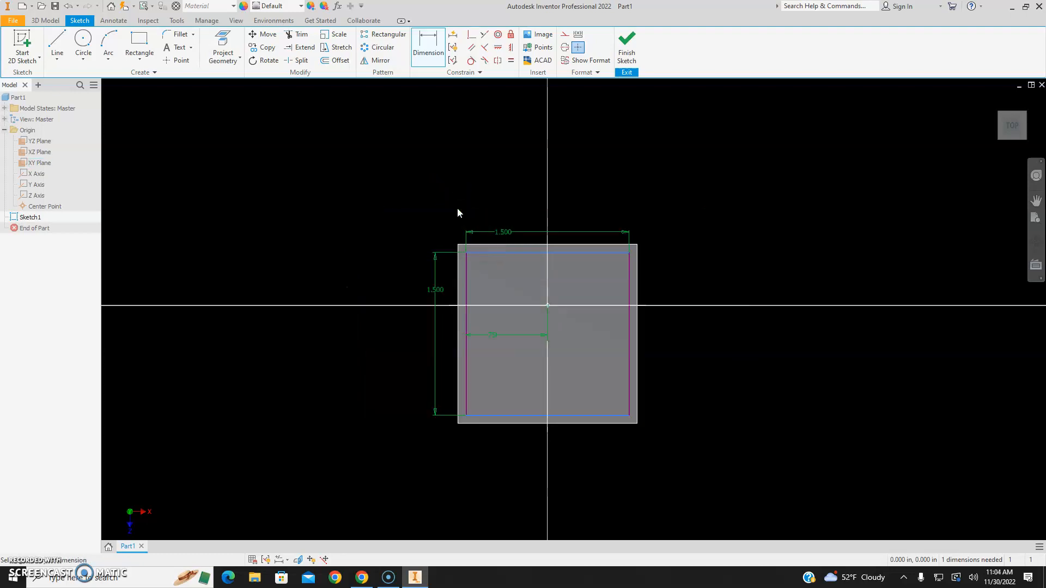
# Dimension the vertical distance from the rectangle's top edge to the origin and set it to half the height dimension d1.
pyautogui.click(537, 252)
pyautogui.click(528, 270)
pyautogui.click(436, 291)
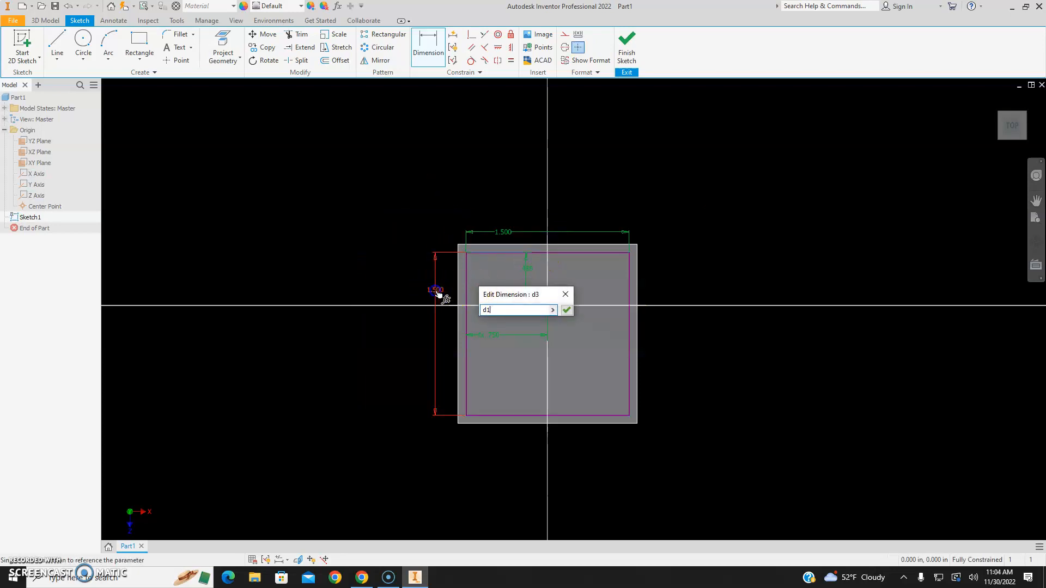
pyautogui.press('Return')
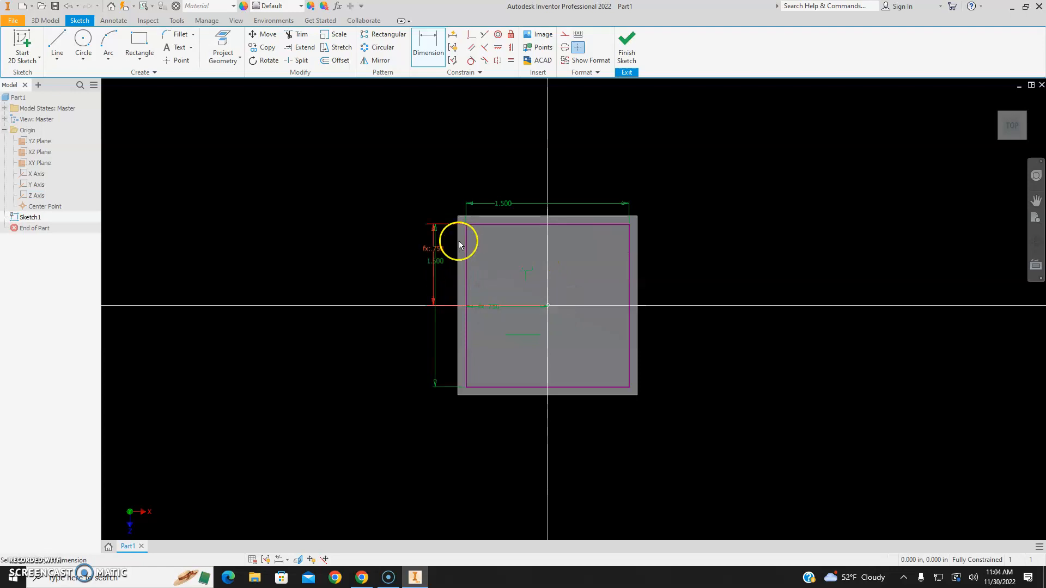
# Link the rectangle's height dimension to its width dimension so that both stay equal.
pyautogui.click(438, 259)
pyautogui.click(518, 211)
pyautogui.click(485, 299)
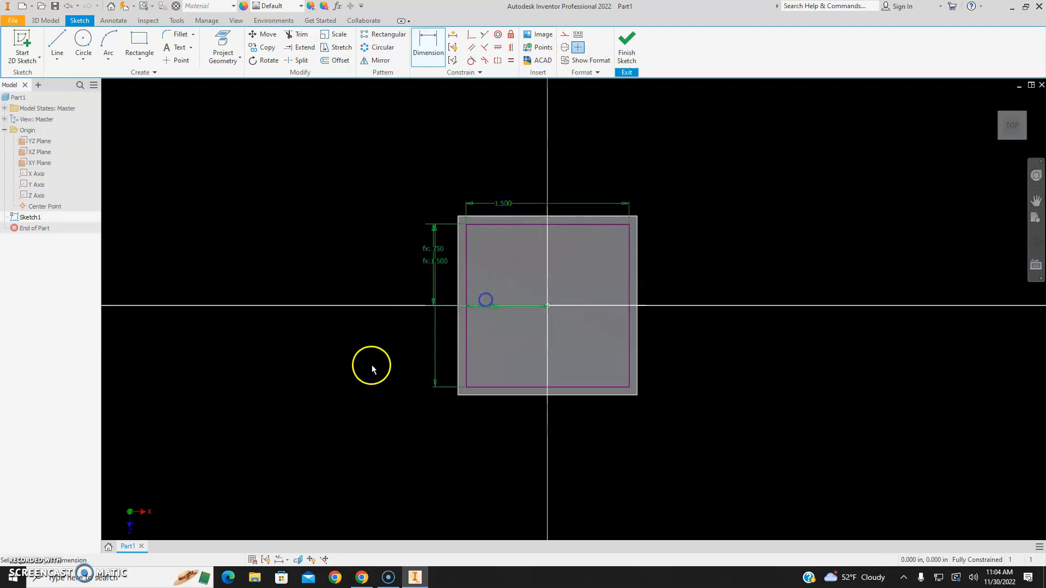
# Test the linked square by changing its width dimension to 3 in and back to 1.5 in.
pyautogui.click(499, 209)
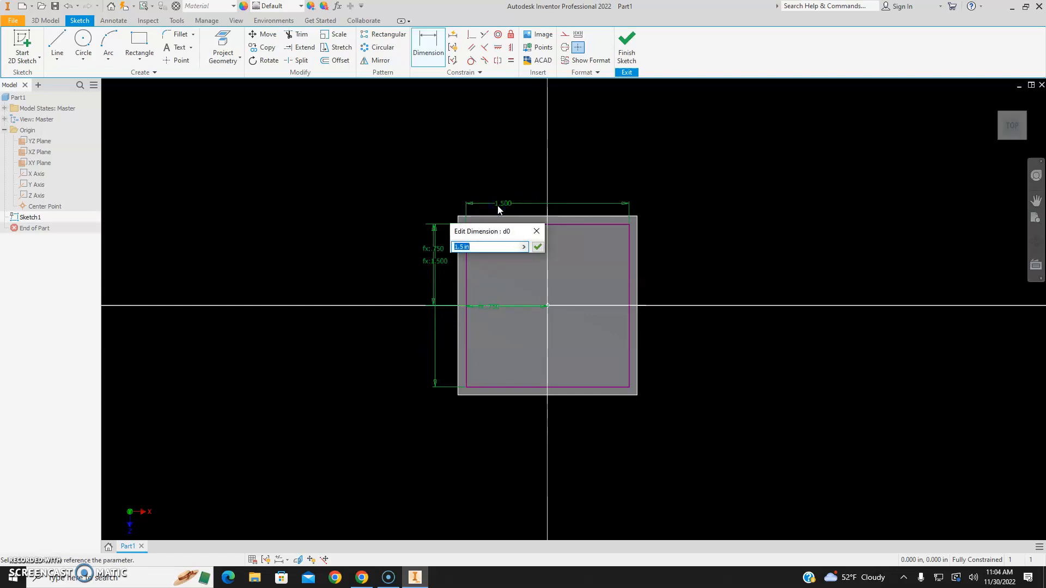
pyautogui.write('3')
pyautogui.press('Return')
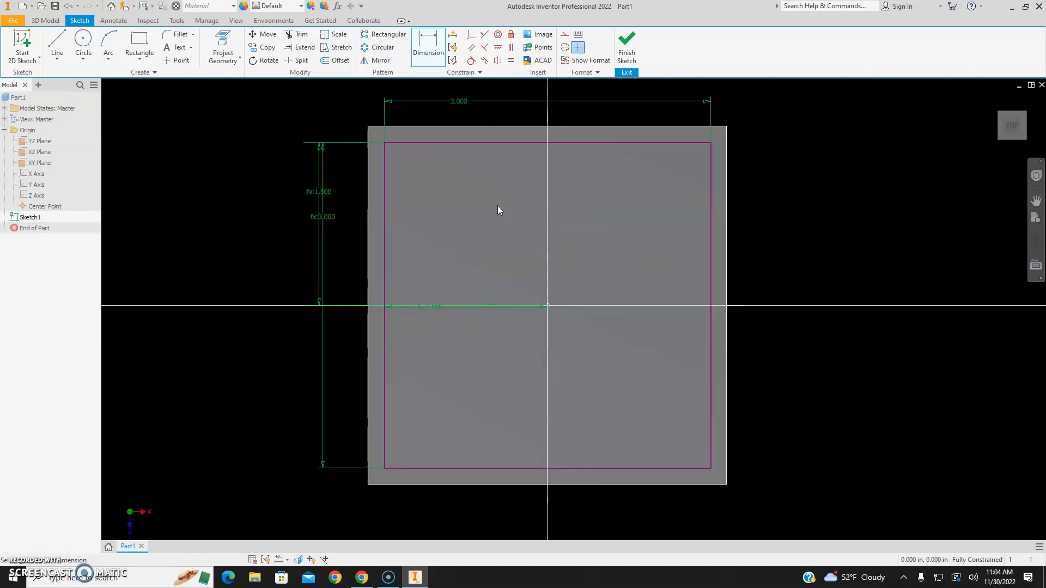
pyautogui.click(439, 101)
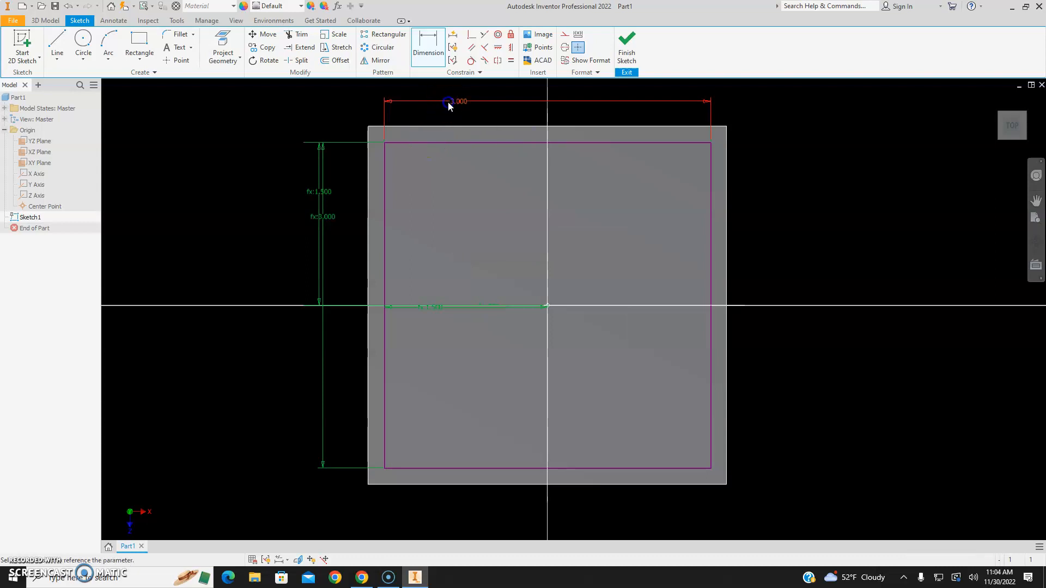
pyautogui.write('1.5')
pyautogui.press('Return')
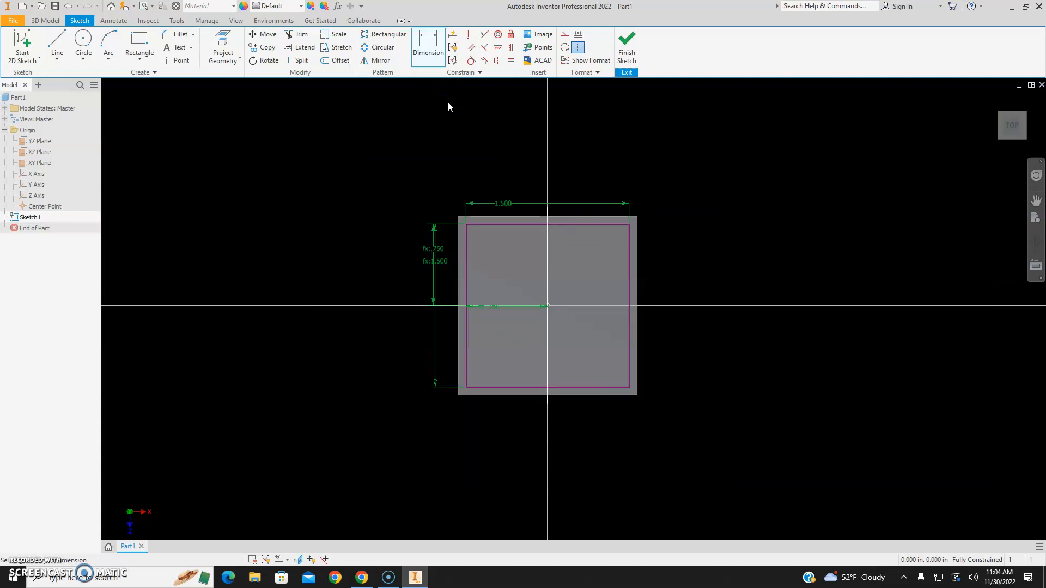
# Finish the sketch and preview a 1 in extrusion of the square profile without creating it.
pyautogui.click(626, 44)
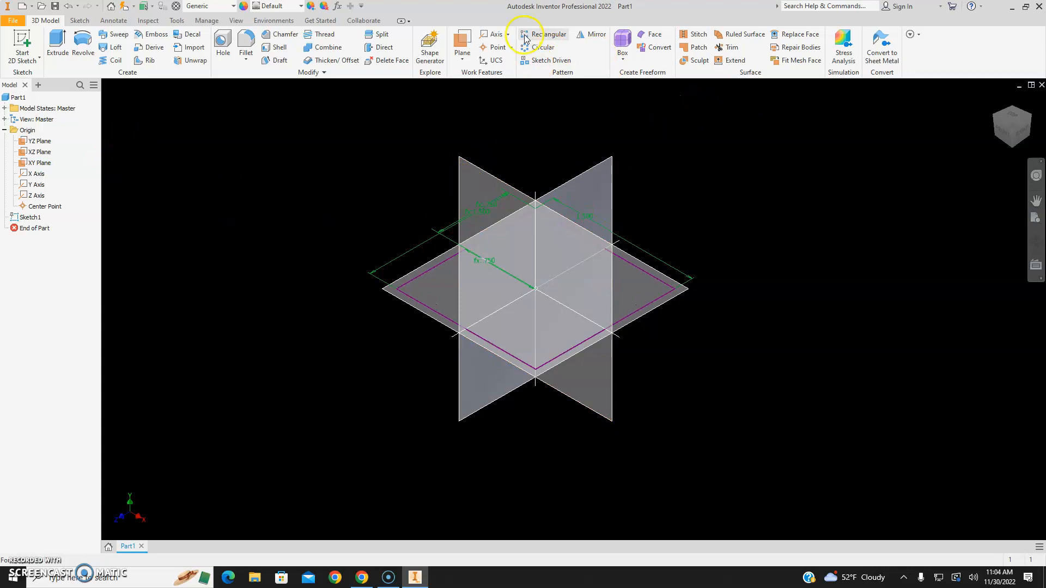
pyautogui.click(56, 51)
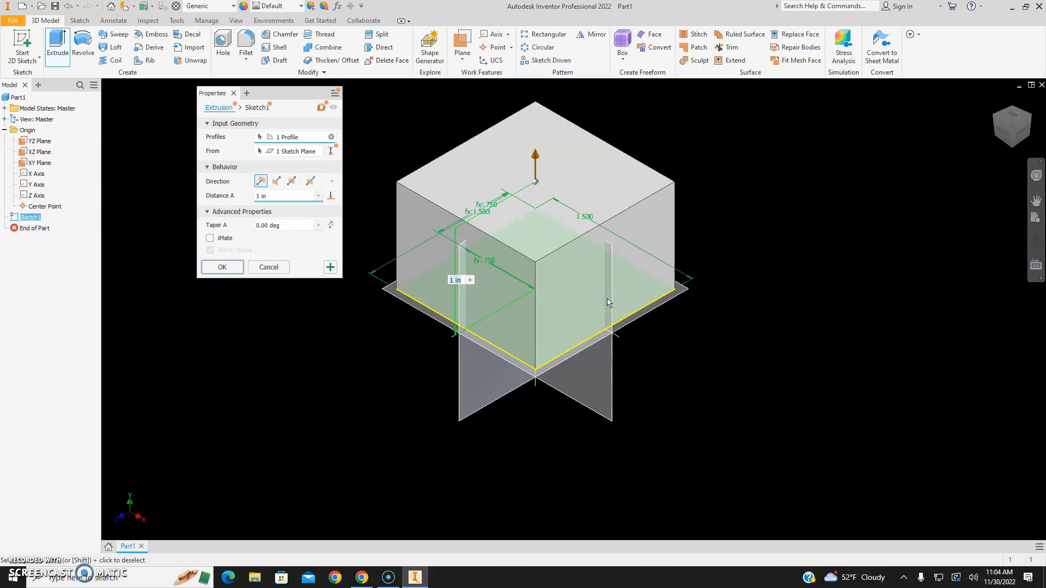
pyautogui.click(269, 268)
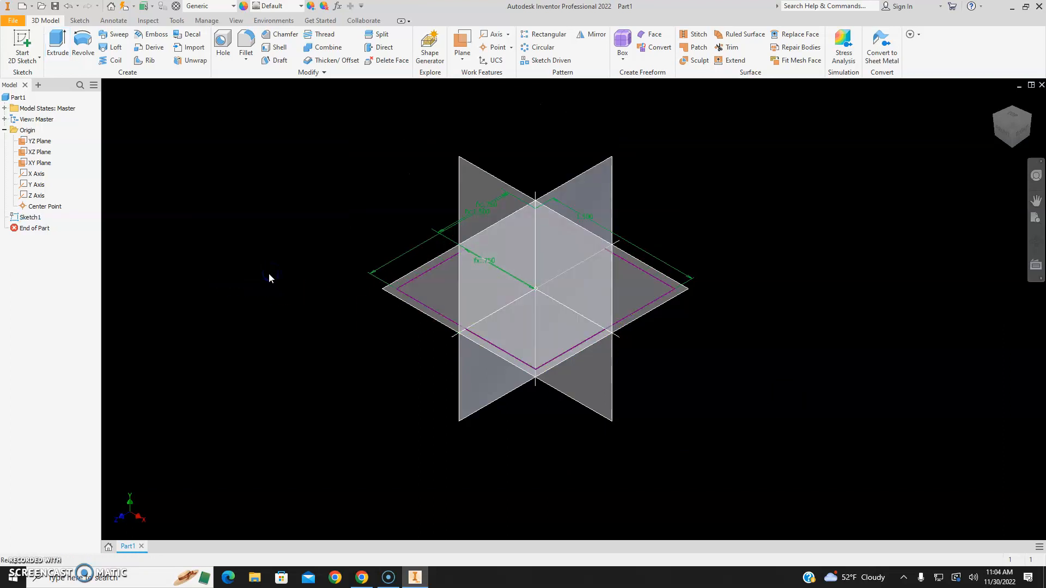
# Reopen the square's sketch and draw an open chain of connected lines starting from the square's lower-left corner.
pyautogui.rightClick(33, 217)
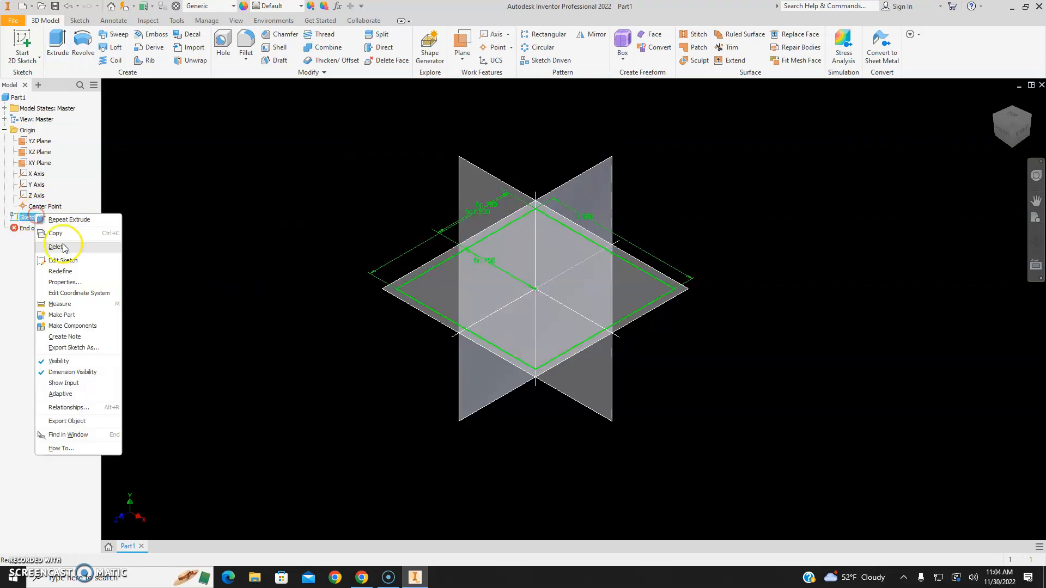
pyautogui.click(71, 261)
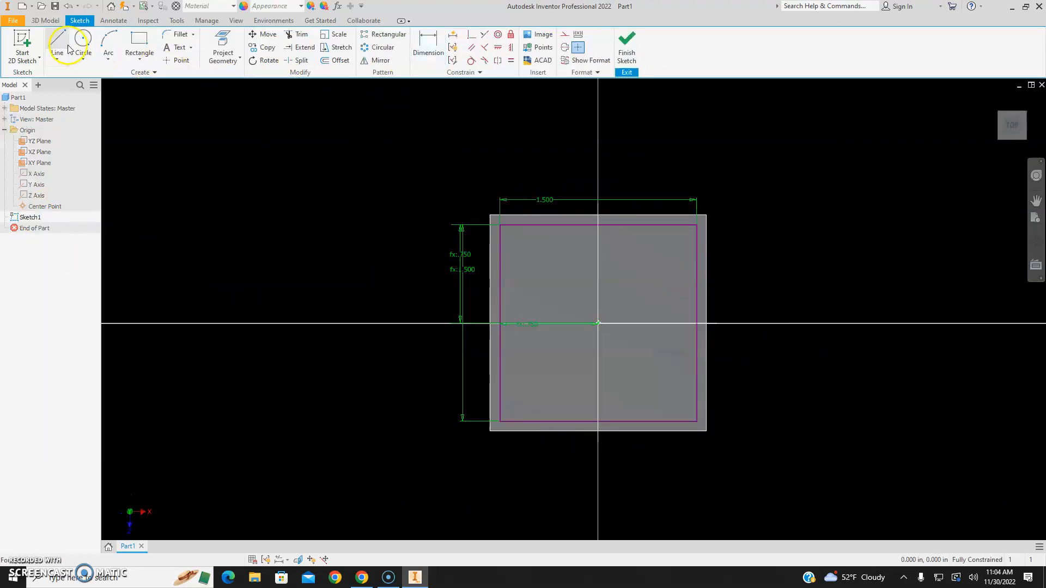
pyautogui.click(57, 43)
pyautogui.click(502, 420)
pyautogui.click(245, 421)
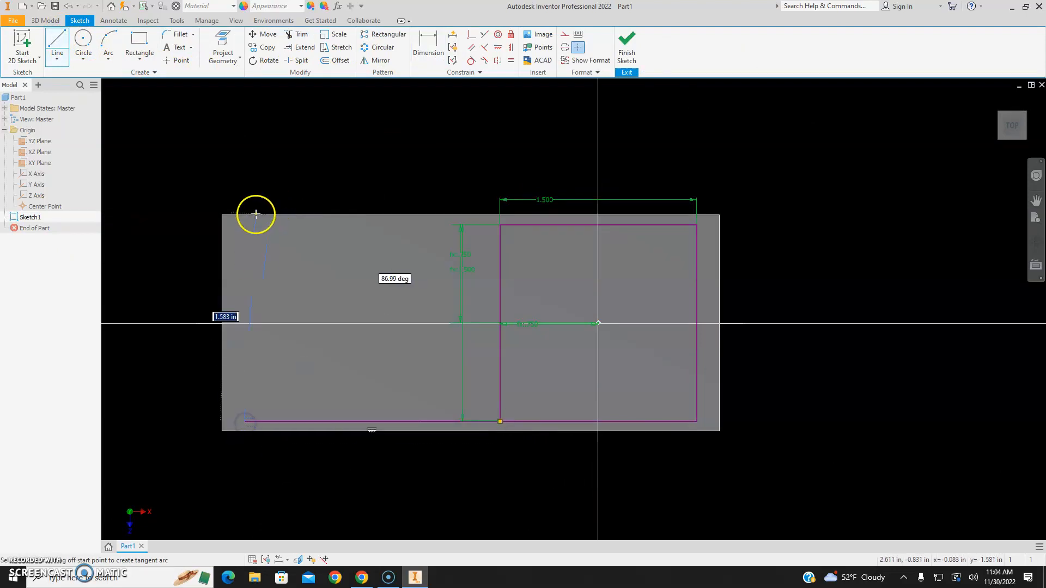
pyautogui.click(247, 228)
pyautogui.click(386, 267)
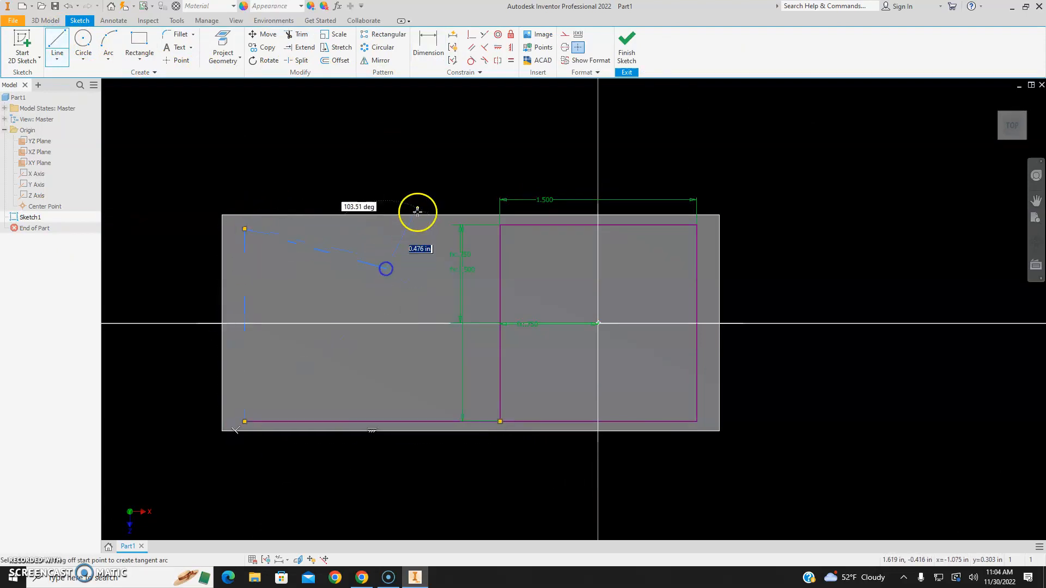
pyautogui.click(386, 142)
pyautogui.click(285, 139)
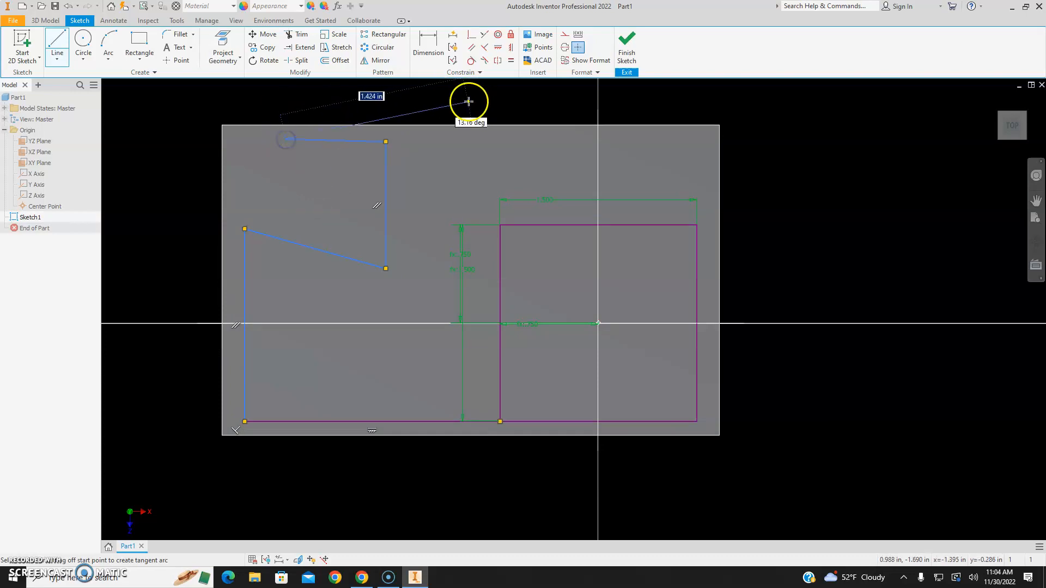
pyautogui.click(470, 103)
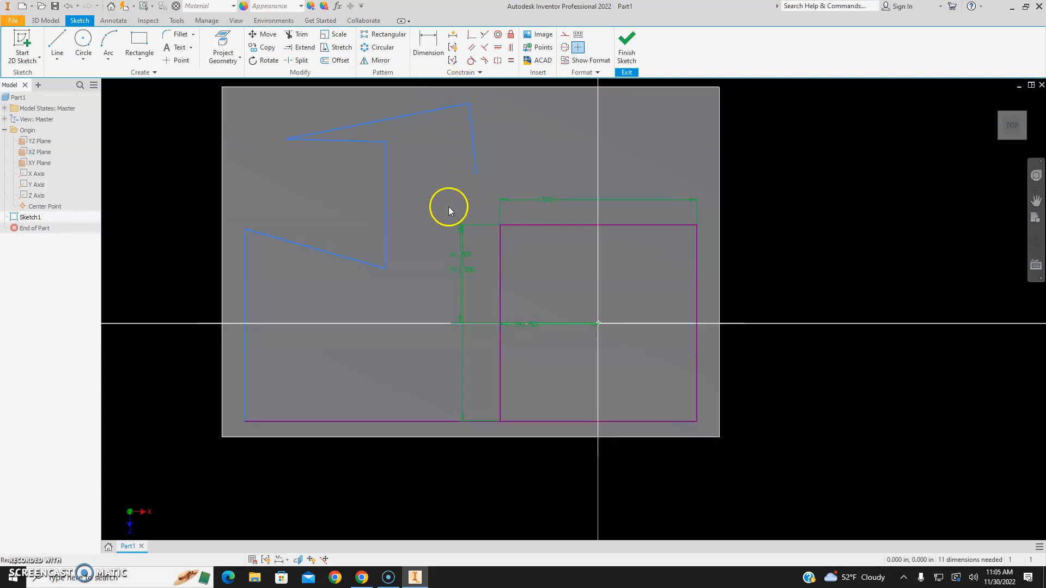
# Finish the sketch and try to extrude the area beside the square bounded by the open line chain.
pyautogui.click(627, 44)
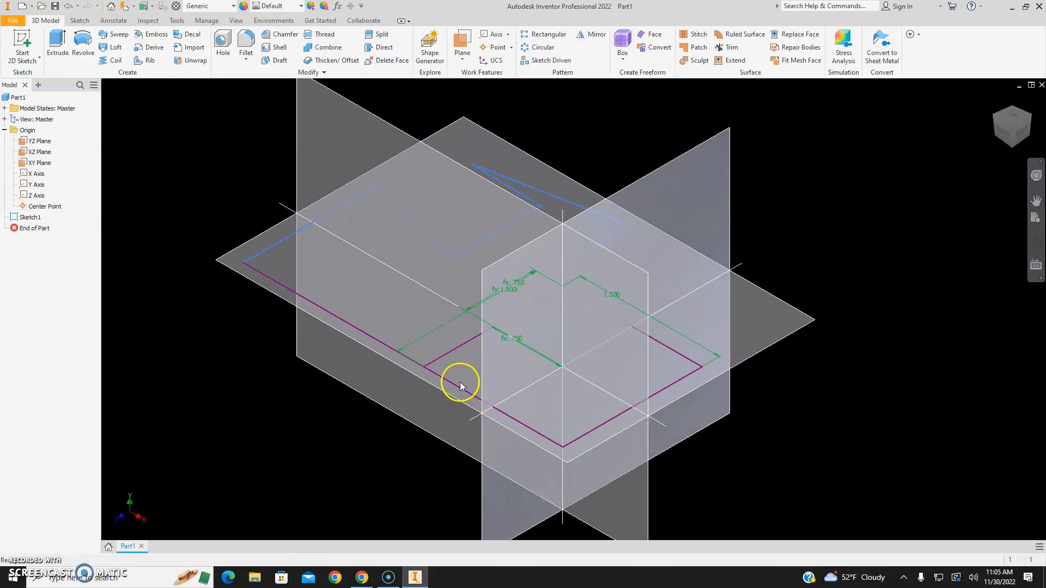
pyautogui.click(58, 44)
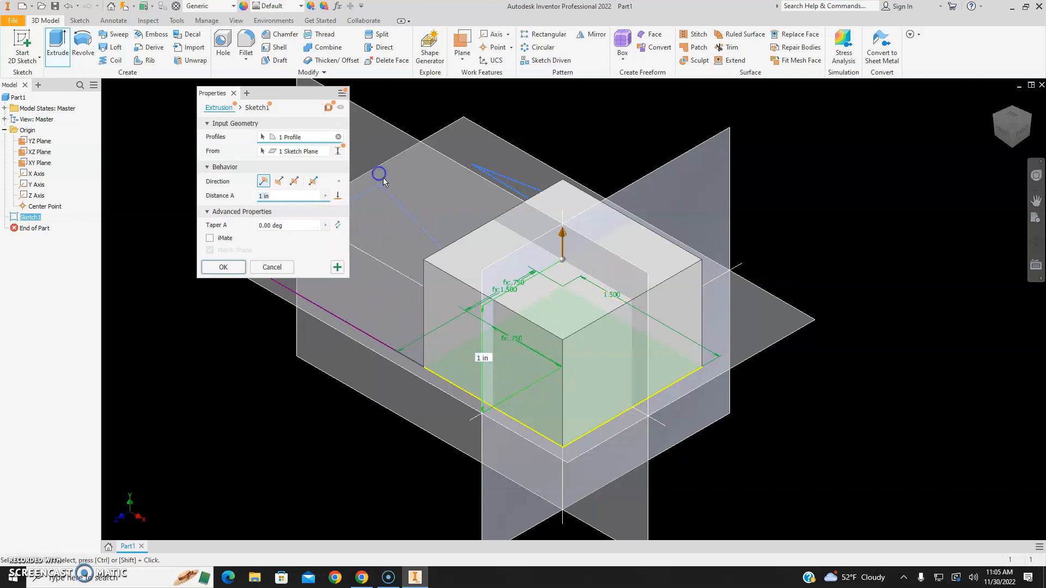
pyautogui.moveTo(418, 302); pyautogui.dragTo(549, 417, button='middle')
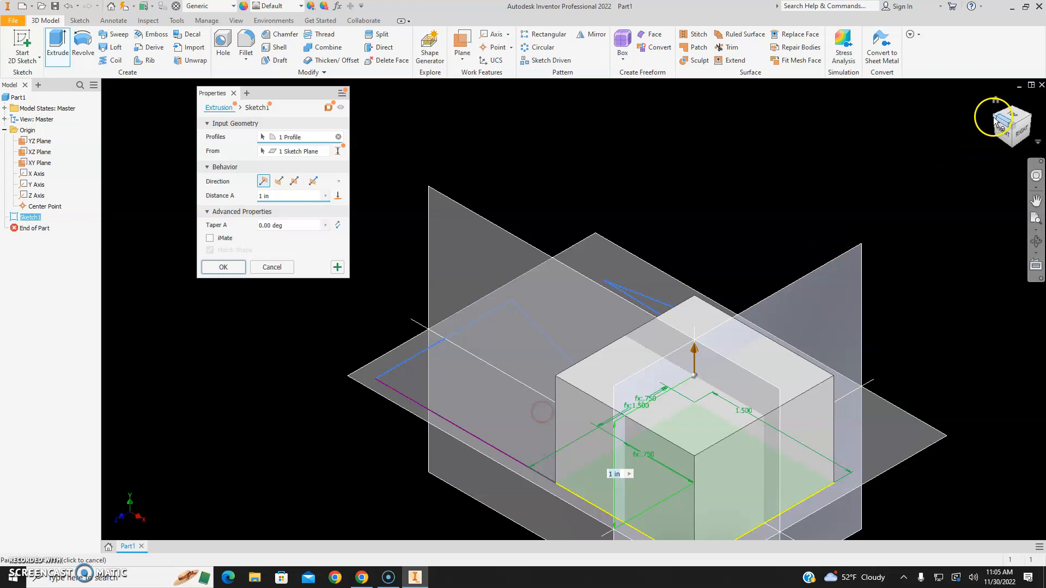
pyautogui.click(1012, 115)
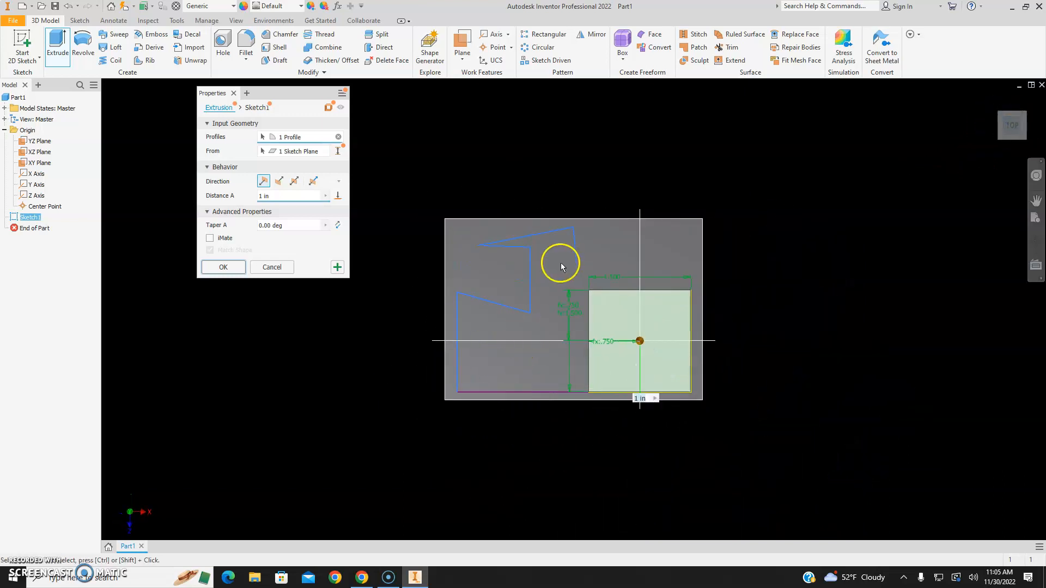
pyautogui.click(273, 267)
# Reopen the sketch and delete all the open lines beside the square.
pyautogui.rightClick(36, 219)
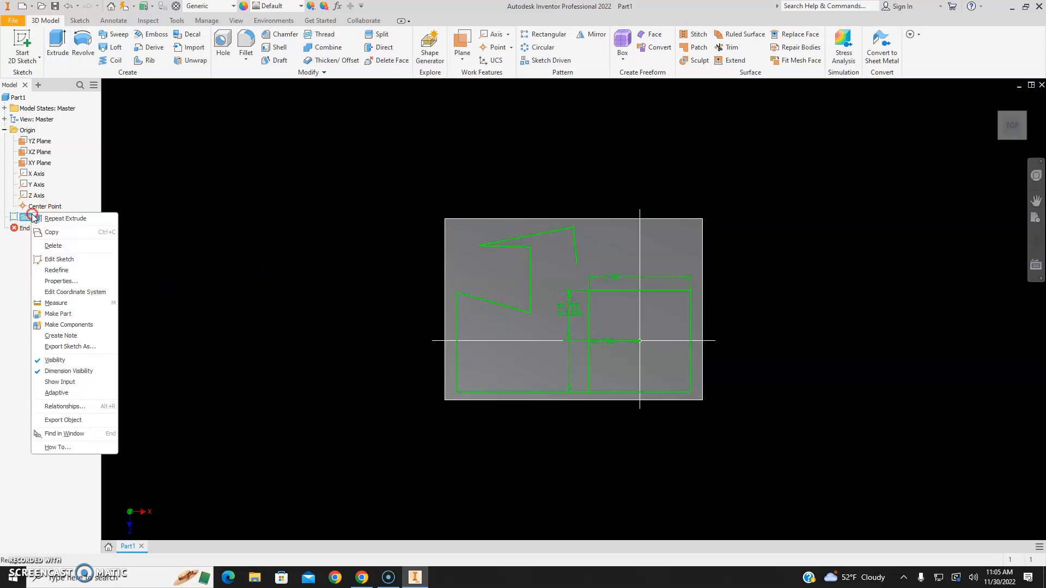
pyautogui.click(57, 260)
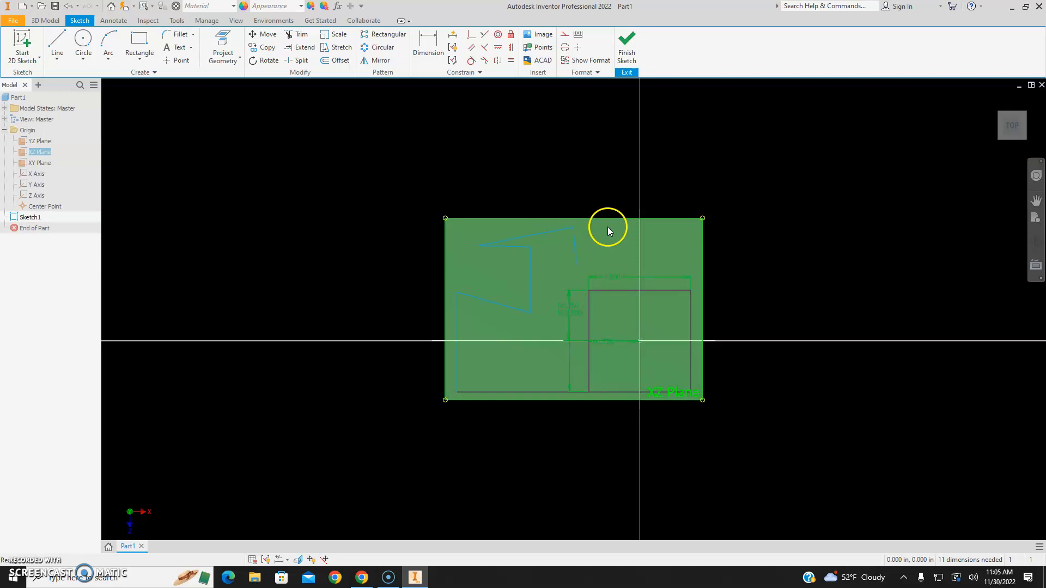
pyautogui.moveTo(616, 191)
pyautogui.mouseDown()
pyautogui.moveTo(474, 257)
pyautogui.moveTo(430, 450)
pyautogui.mouseUp()
pyautogui.press('Delete')
pyautogui.click(492, 274)
pyautogui.press('Delete')
pyautogui.click(457, 370)
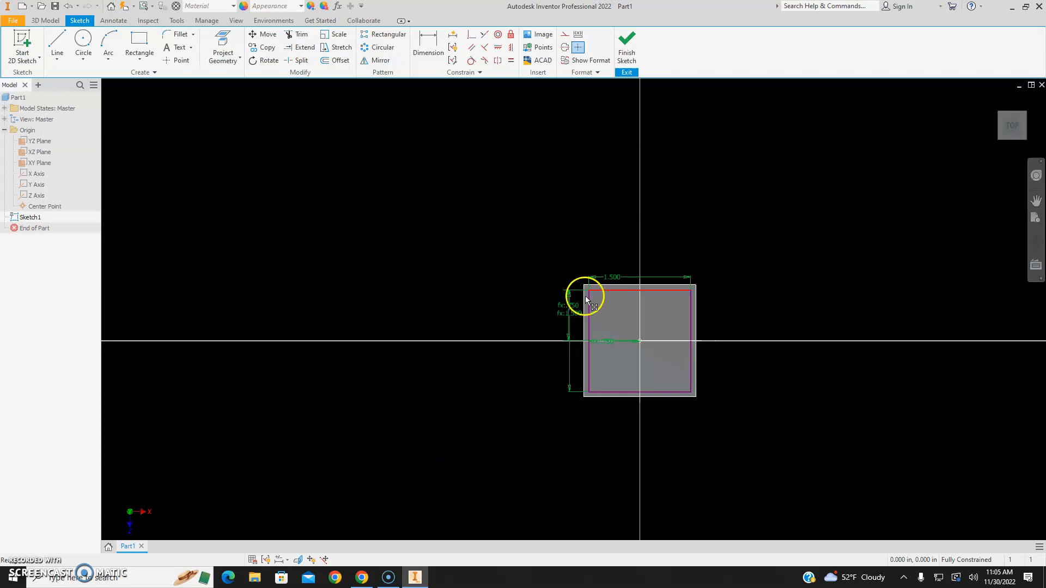
# Finish the sketch and extrude the square profile upward from the XZ plane into a flat solid block.
pyautogui.click(626, 54)
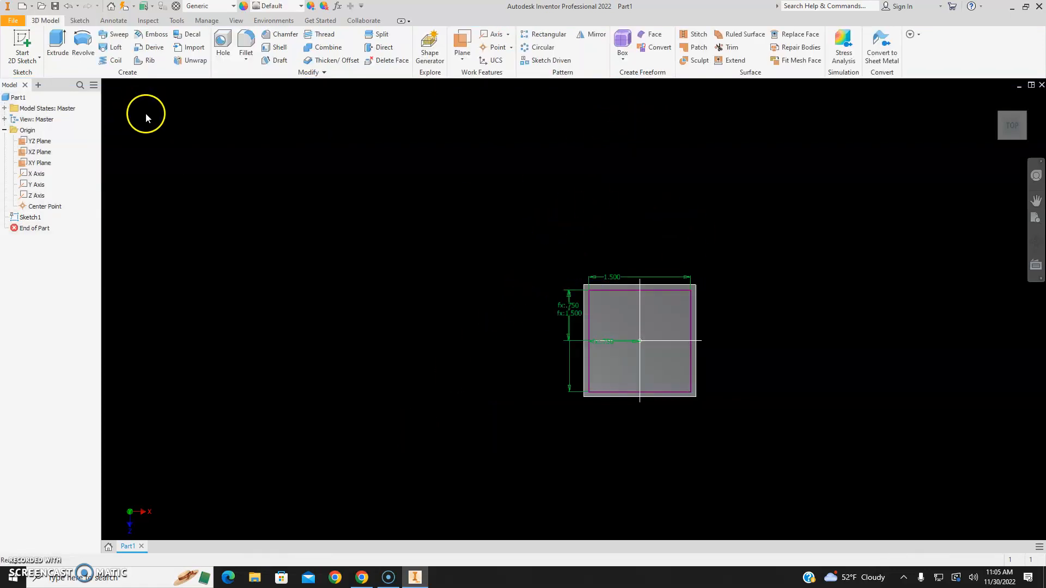
pyautogui.click(56, 44)
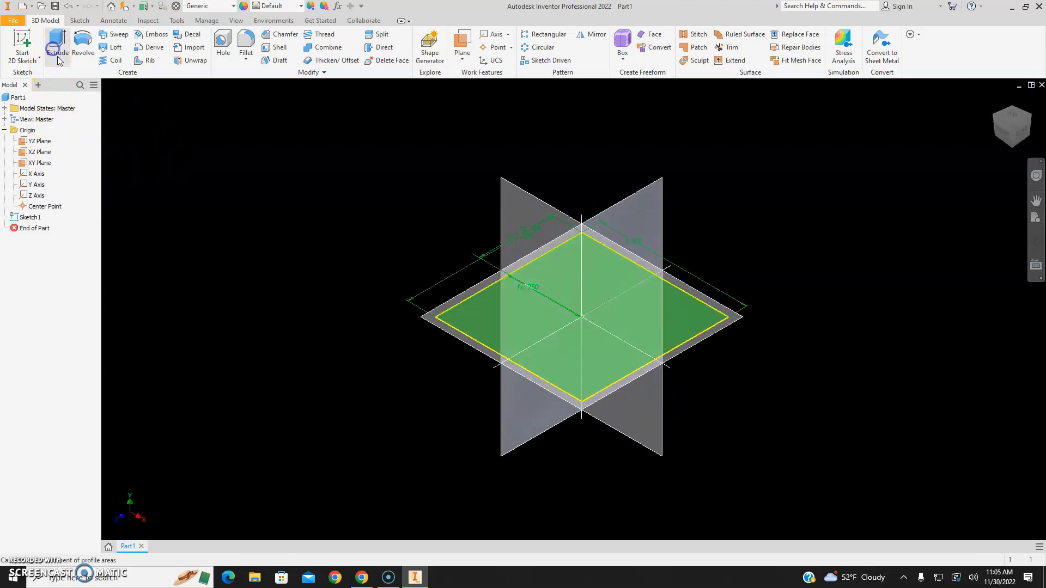
pyautogui.click(276, 195)
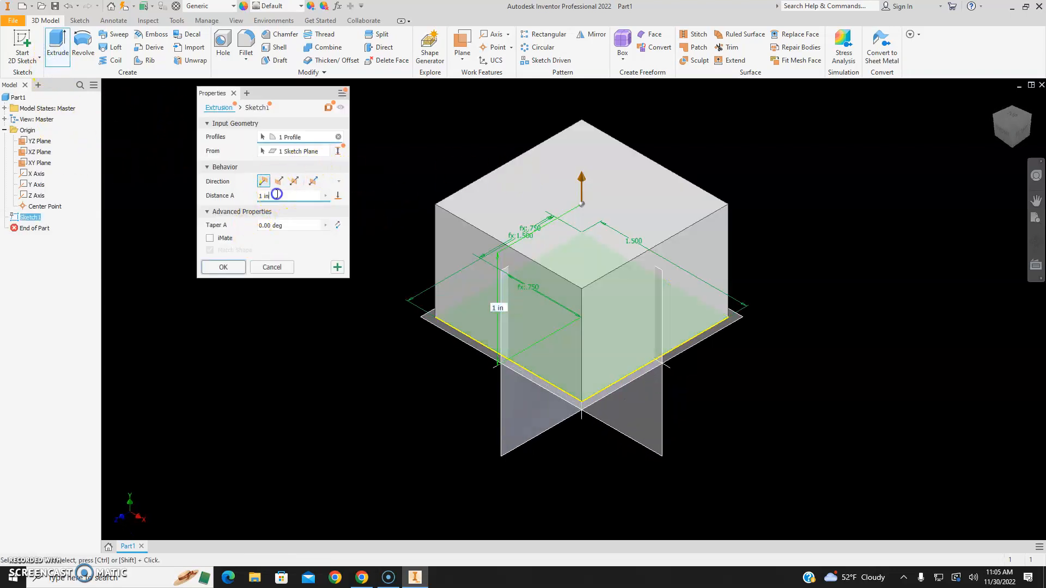
pyautogui.press('Return')
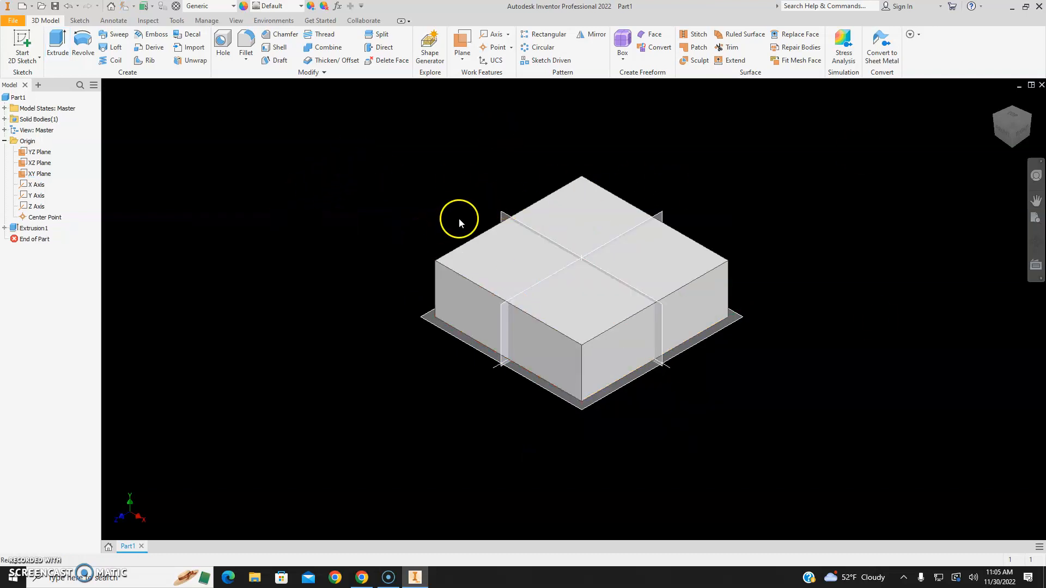
pyautogui.moveTo(460, 217); pyautogui.dragTo(430, 272, button='middle')
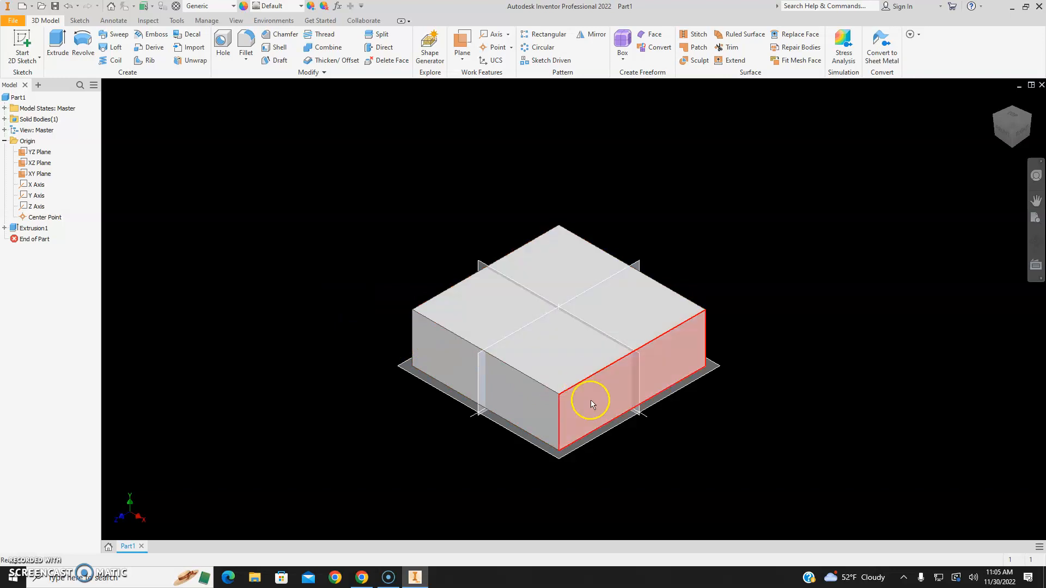
# Start a sketch on the block's top face and draw a rectangle about 0.79 in wide around the origin.
pyautogui.moveTo(1013, 121)
pyautogui.mouseDown()
pyautogui.moveTo(971, 157)
pyautogui.moveTo(862, 160)
pyautogui.moveTo(1008, 82)
pyautogui.mouseUp()
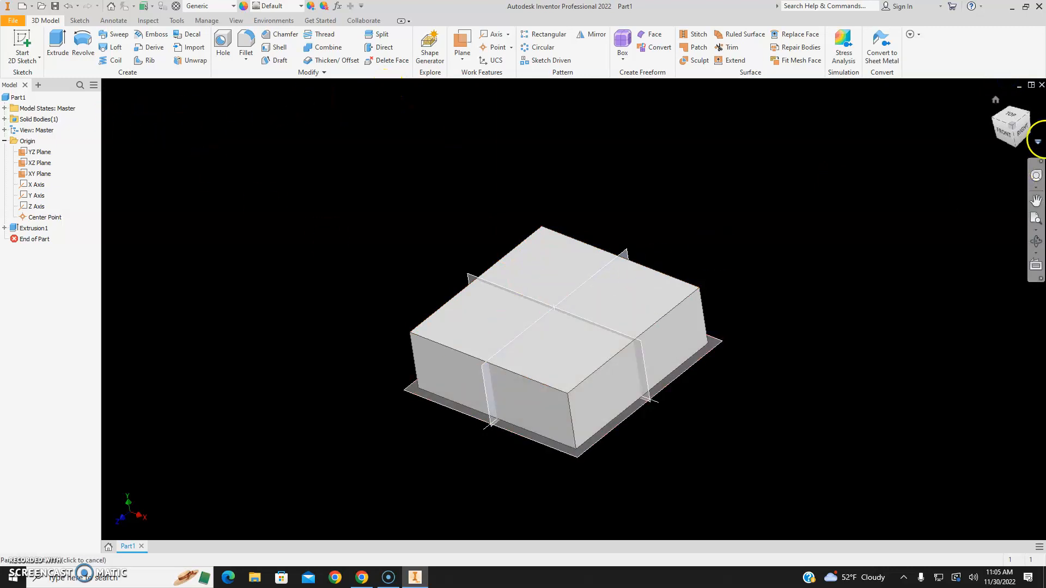
pyautogui.moveTo(1012, 124); pyautogui.dragTo(1036, 94)
pyautogui.moveTo(1010, 131)
pyautogui.mouseDown()
pyautogui.moveTo(1015, 93)
pyautogui.moveTo(955, 169)
pyautogui.moveTo(1017, 167)
pyautogui.mouseUp()
pyautogui.click(546, 356)
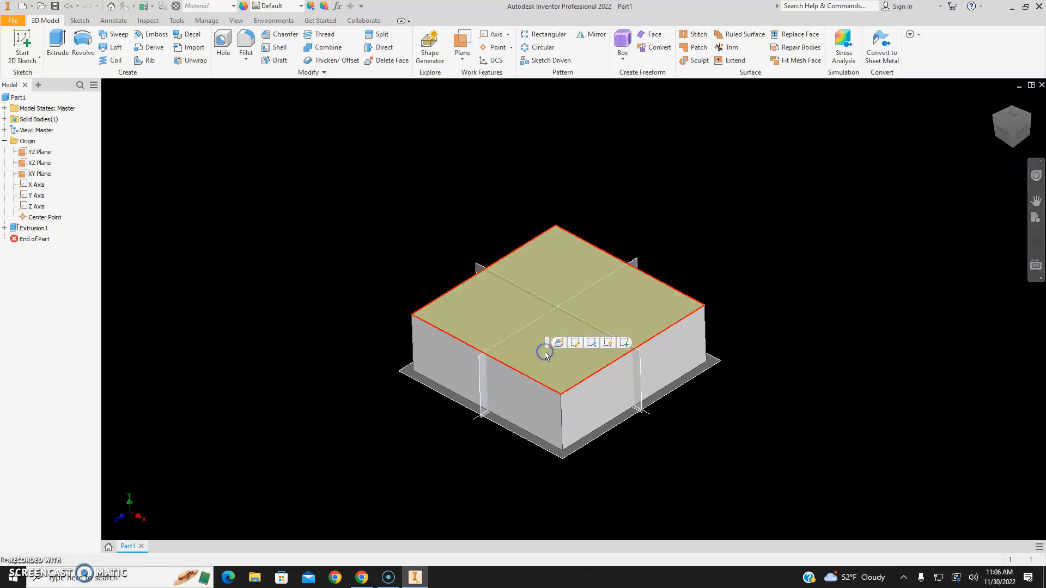
pyautogui.press('s')
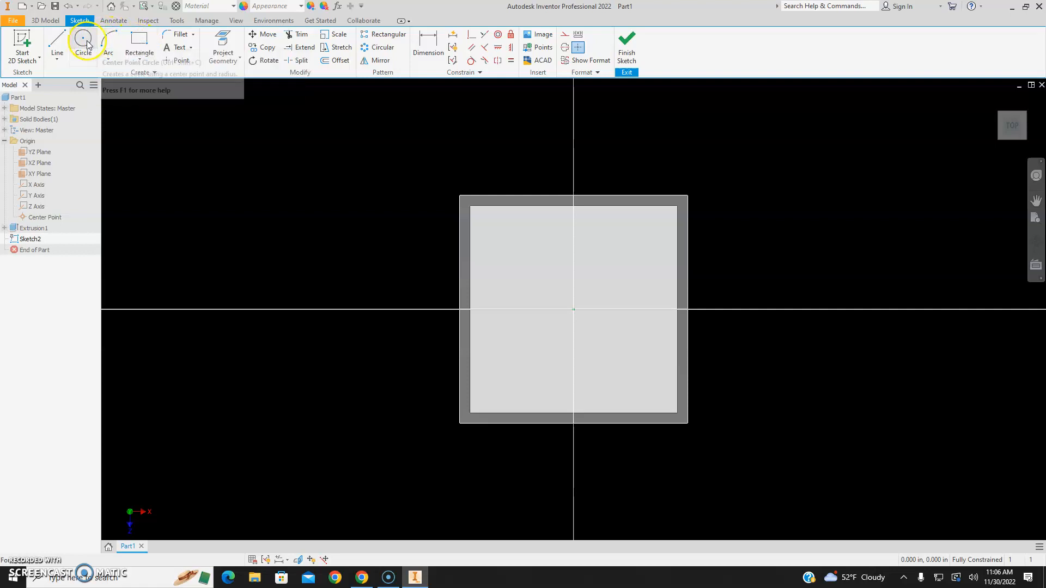
pyautogui.click(138, 38)
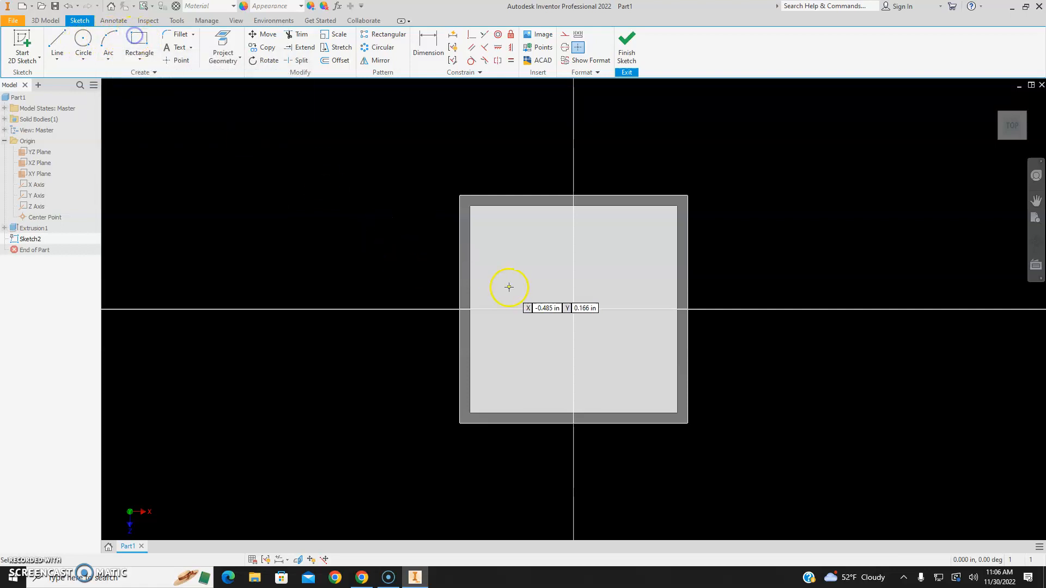
pyautogui.click(510, 279)
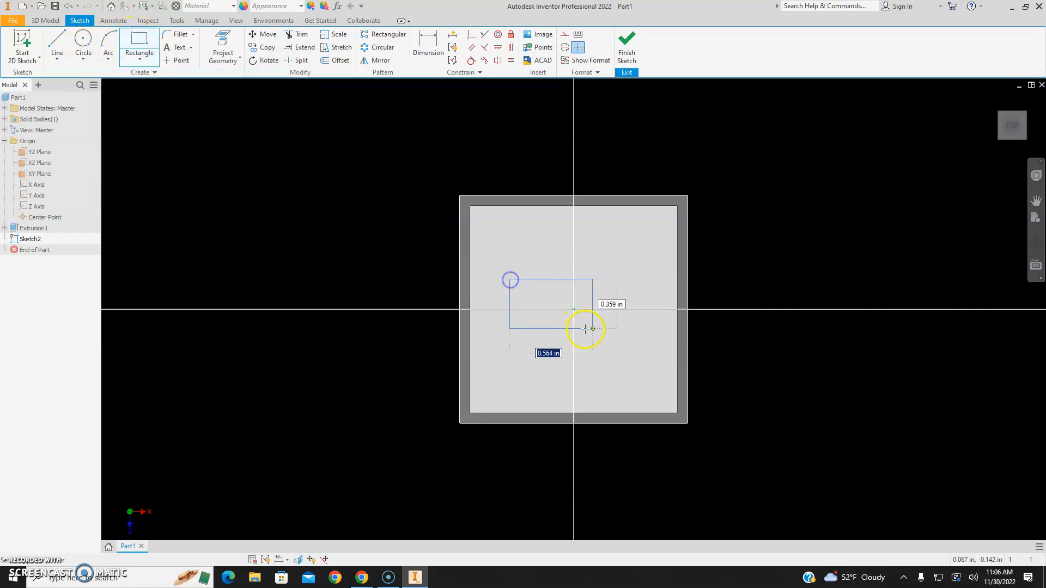
pyautogui.click(620, 339)
pyautogui.press('Escape')
# Draw circles centred on the midpoints of the rectangle's two short sides, each reaching the rectangle's corners.
pyautogui.click(85, 37)
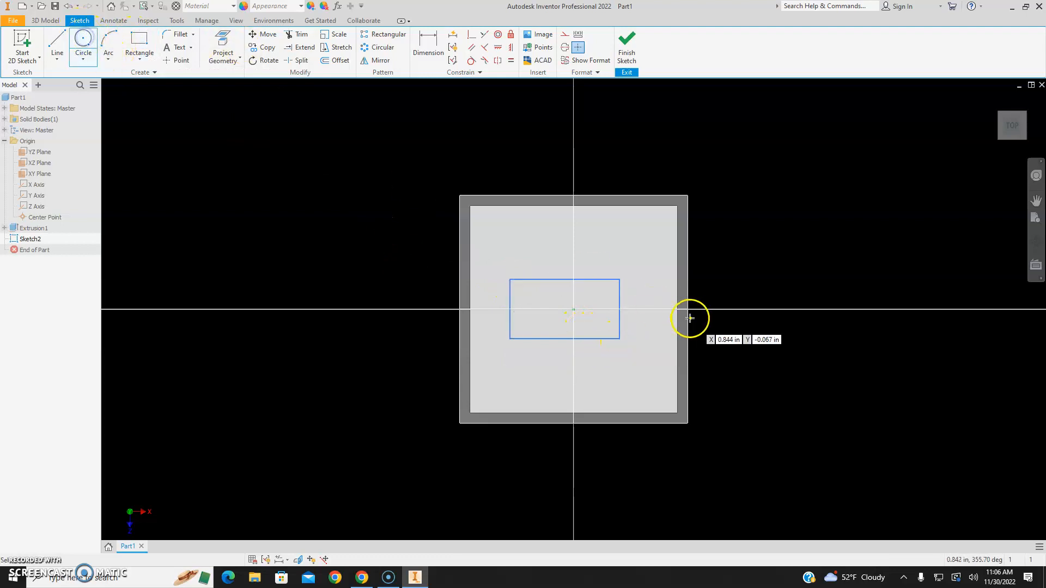
pyautogui.click(619, 309)
pyautogui.click(620, 340)
pyautogui.scroll(-3, 647, 304)
pyautogui.scroll(10, 649, 301)
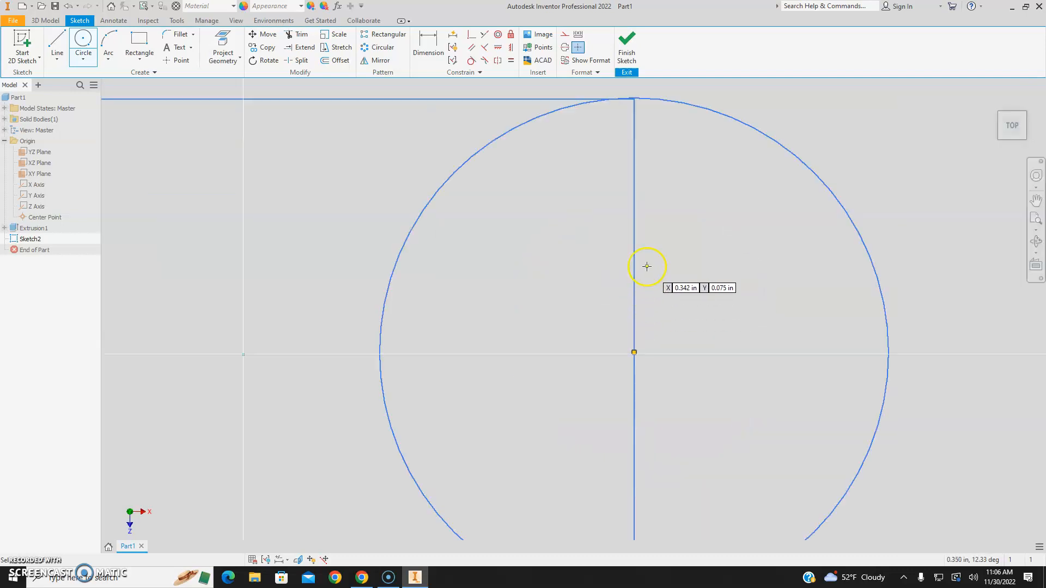
pyautogui.scroll(-6, 649, 276)
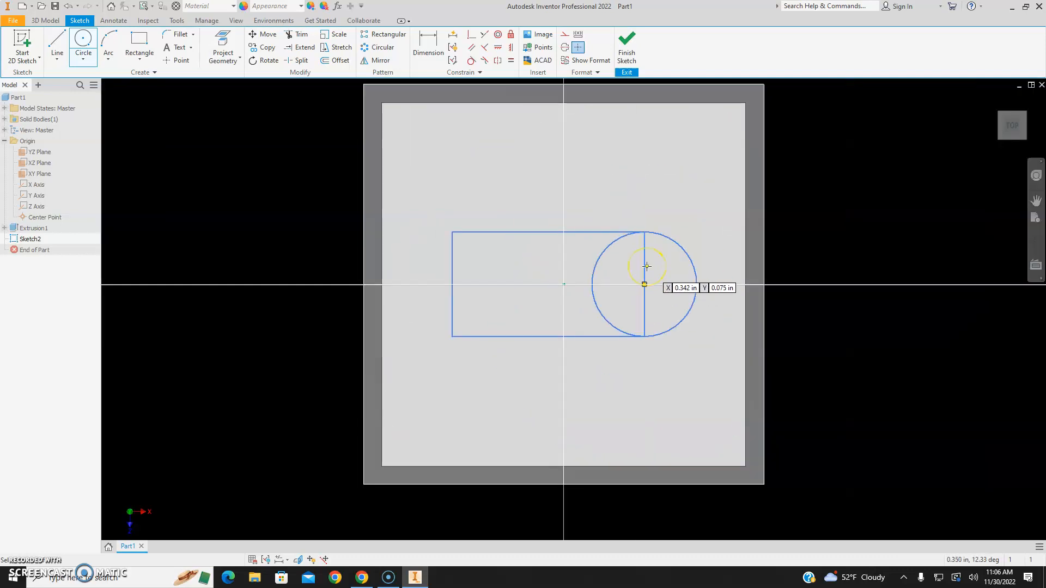
pyautogui.click(451, 284)
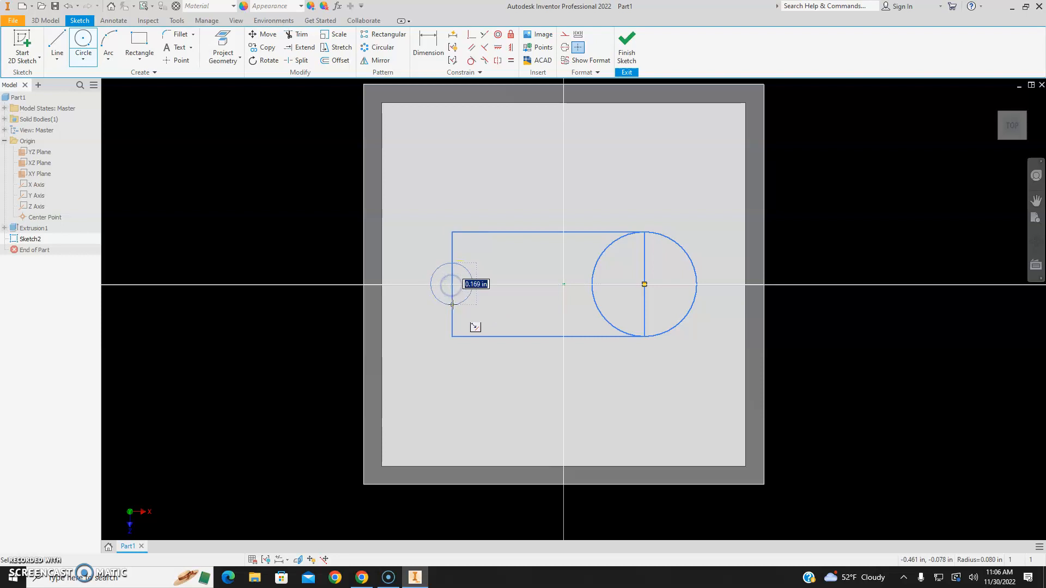
pyautogui.click(452, 337)
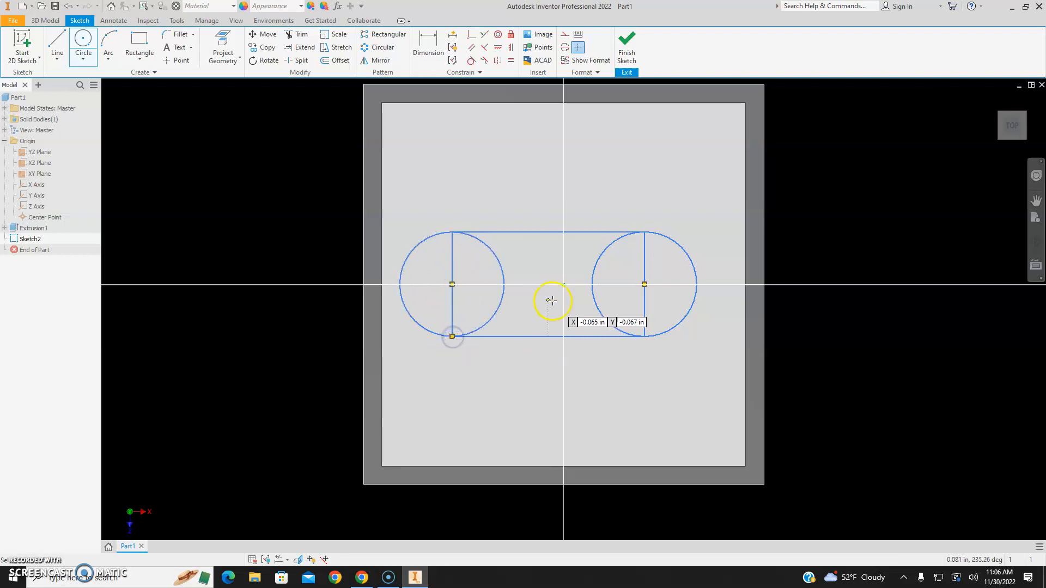
# Trim the inner circle halves and the rectangle's short sides to leave a closed slot outline.
pyautogui.press('x')
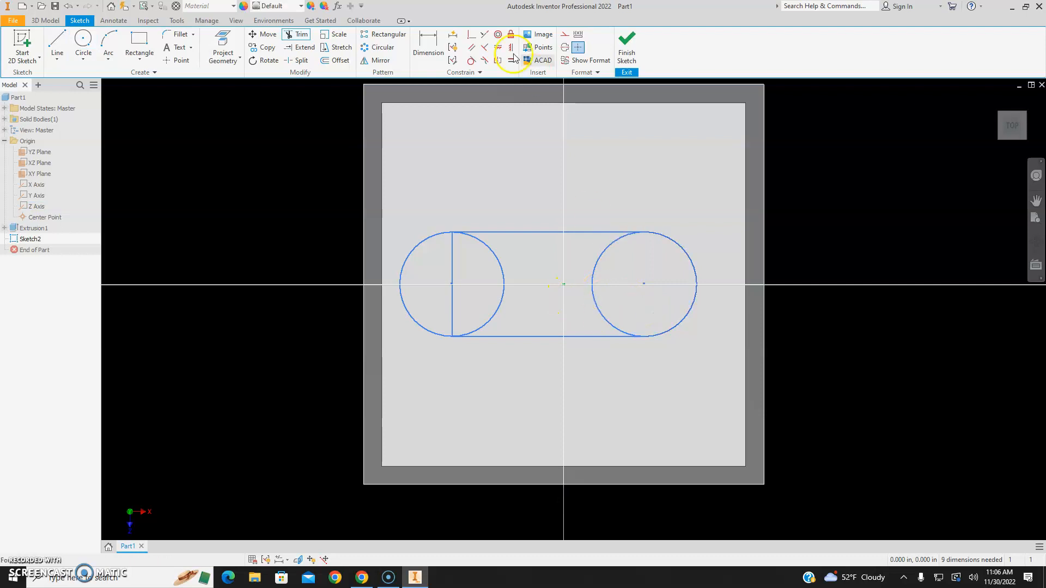
pyautogui.click(597, 306)
pyautogui.click(500, 306)
pyautogui.click(451, 299)
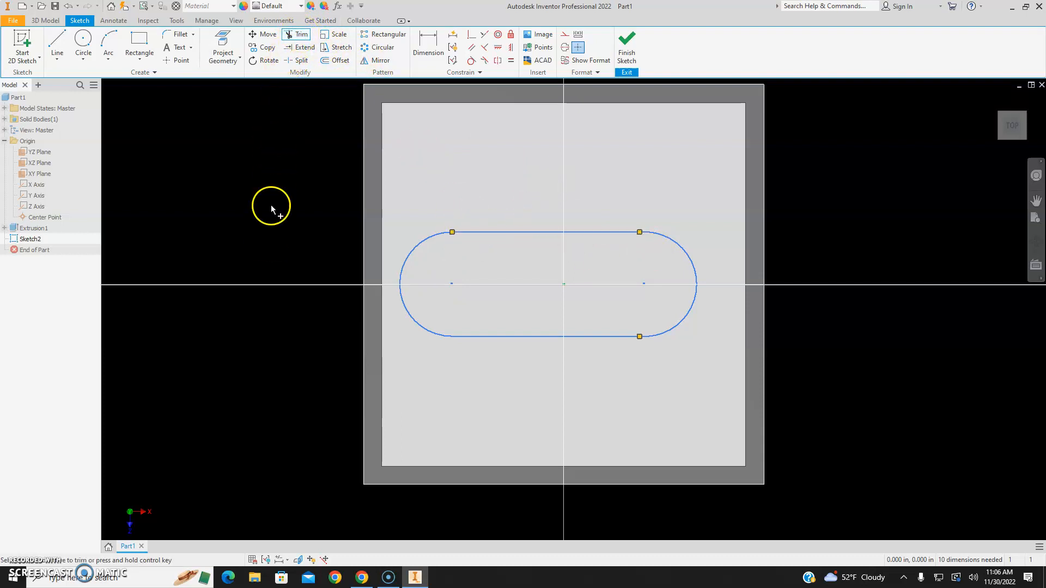
pyautogui.press('Escape')
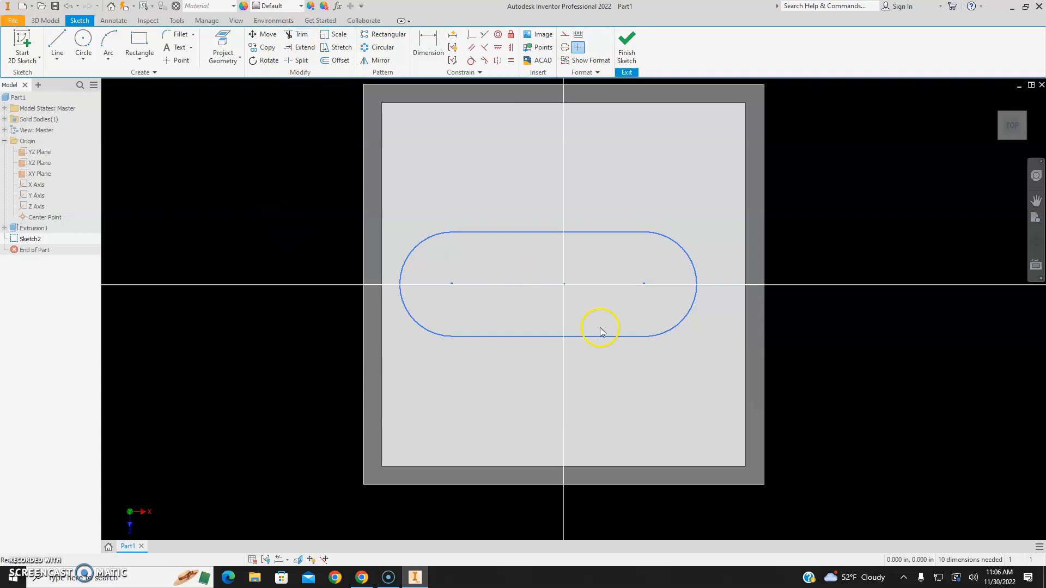
# Dimension the distance between the centres of the slot's end arcs as 0.7 in.
pyautogui.press('d')
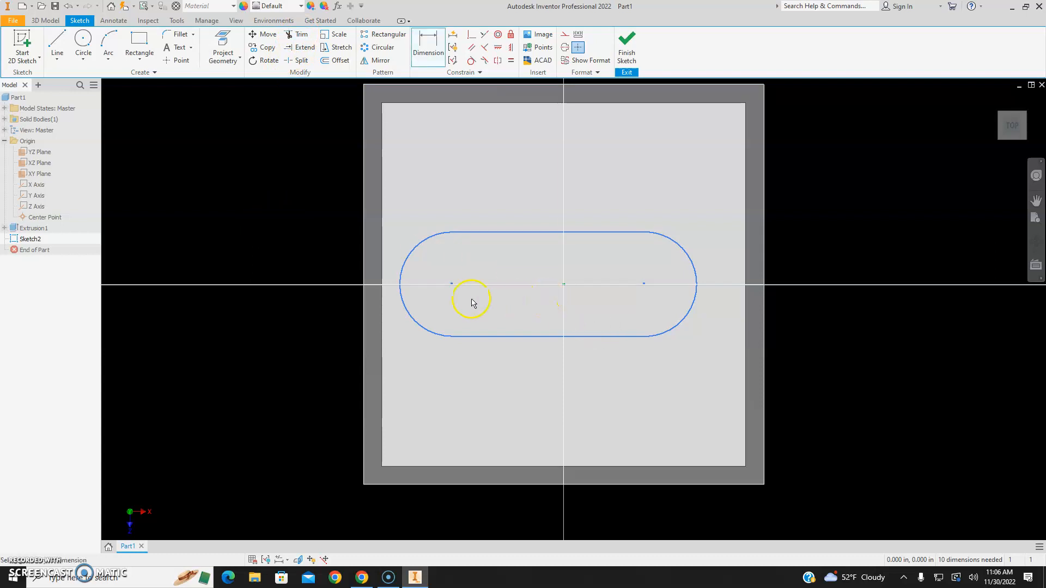
pyautogui.click(436, 242)
pyautogui.click(682, 250)
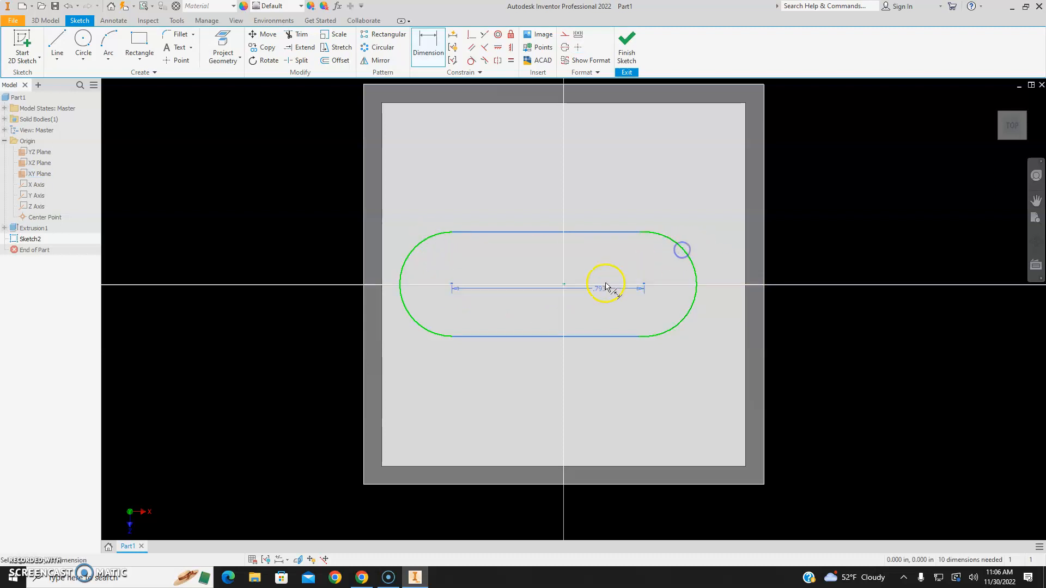
pyautogui.click(603, 306)
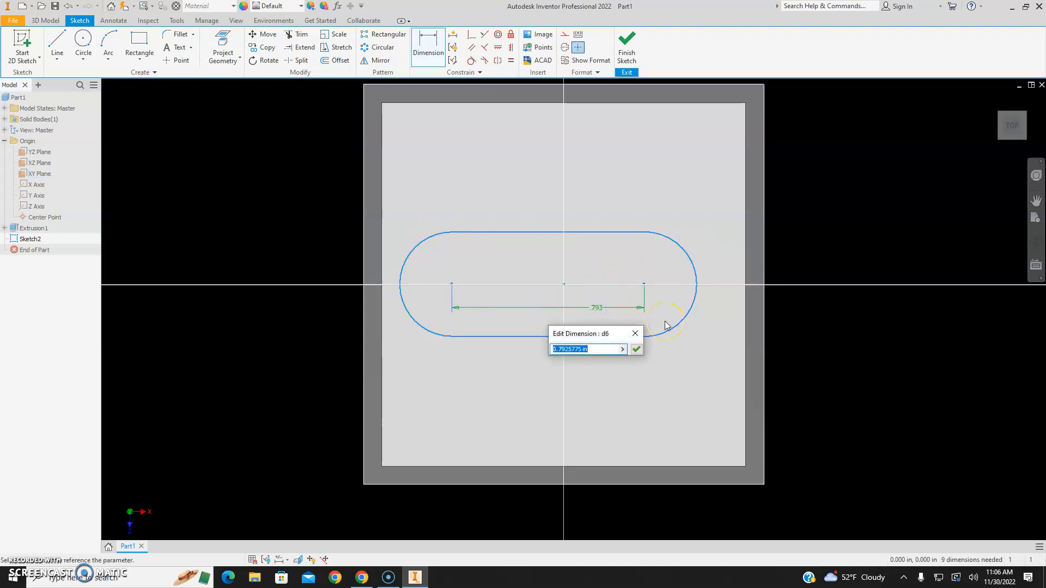
pyautogui.press('Return')
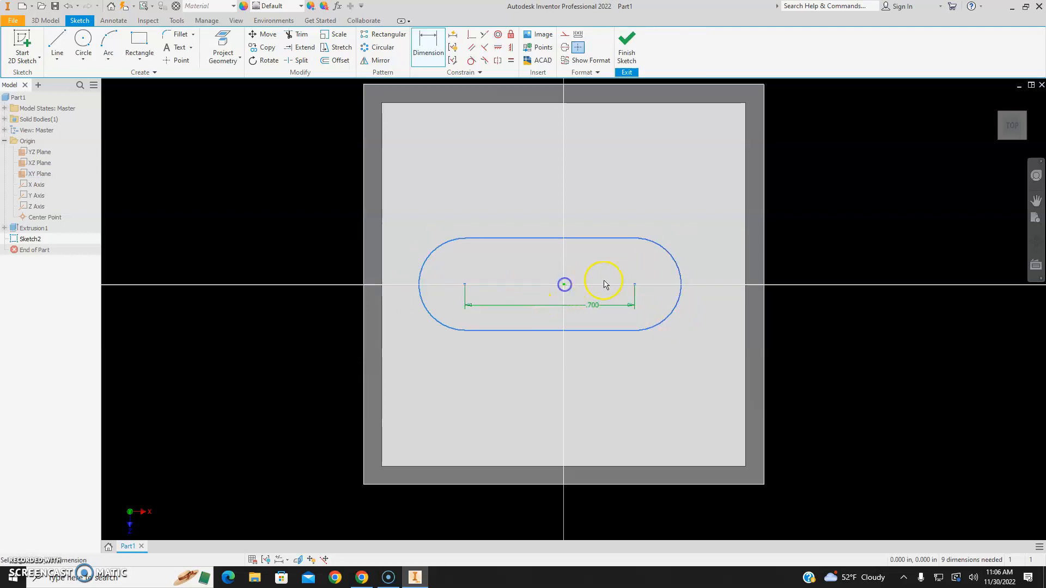
# Dimension the horizontal distance from the origin to one arc centre as half the 0.7 in spacing, 0.35 in.
pyautogui.click(635, 285)
pyautogui.click(617, 291)
pyautogui.click(591, 304)
pyautogui.press('Return')
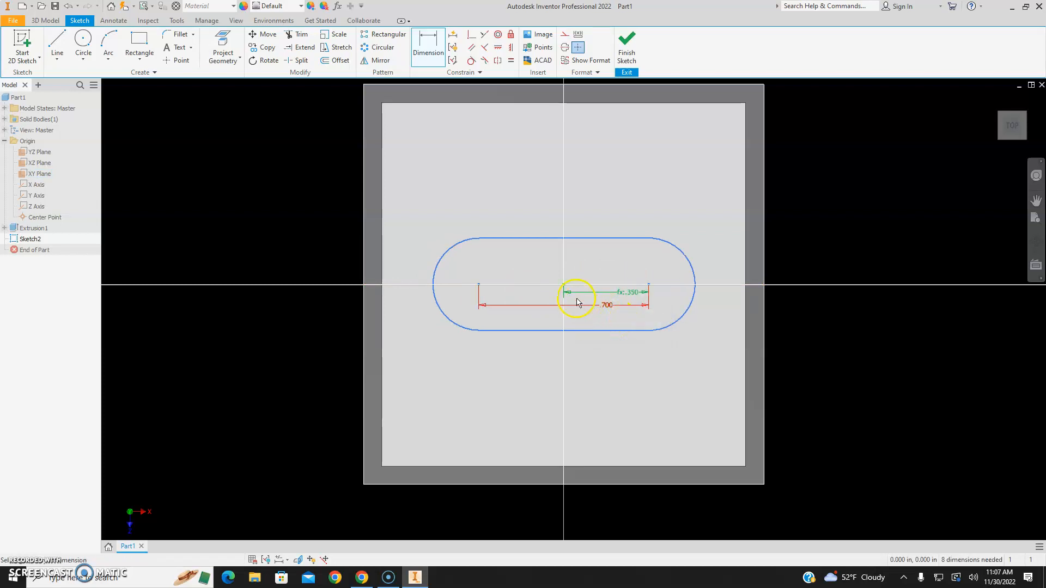
# Dimension the vertical distance from the origin to the slot's upper line, keeping its drawn value.
pyautogui.click(567, 238)
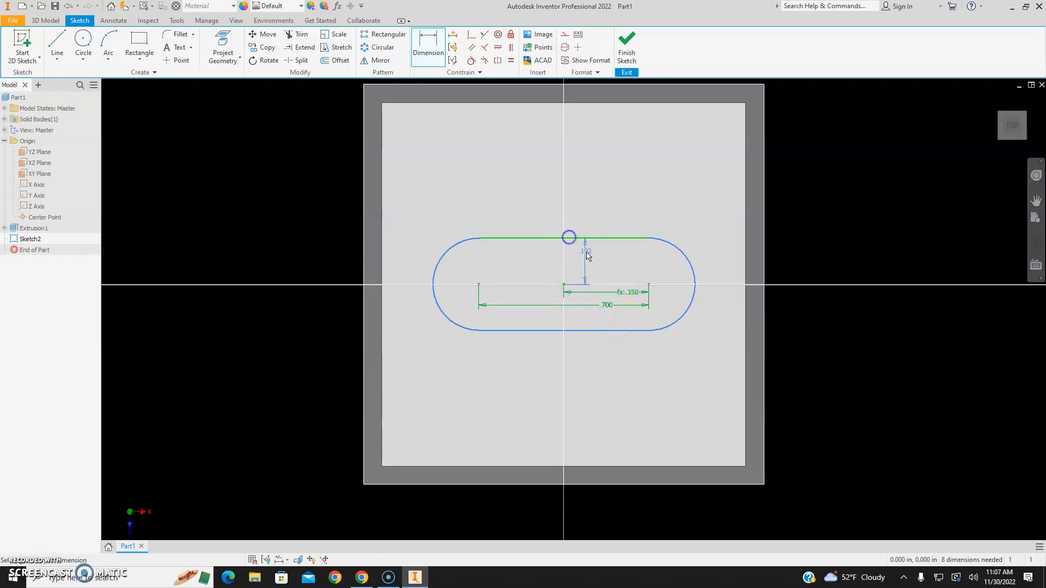
pyautogui.click(594, 255)
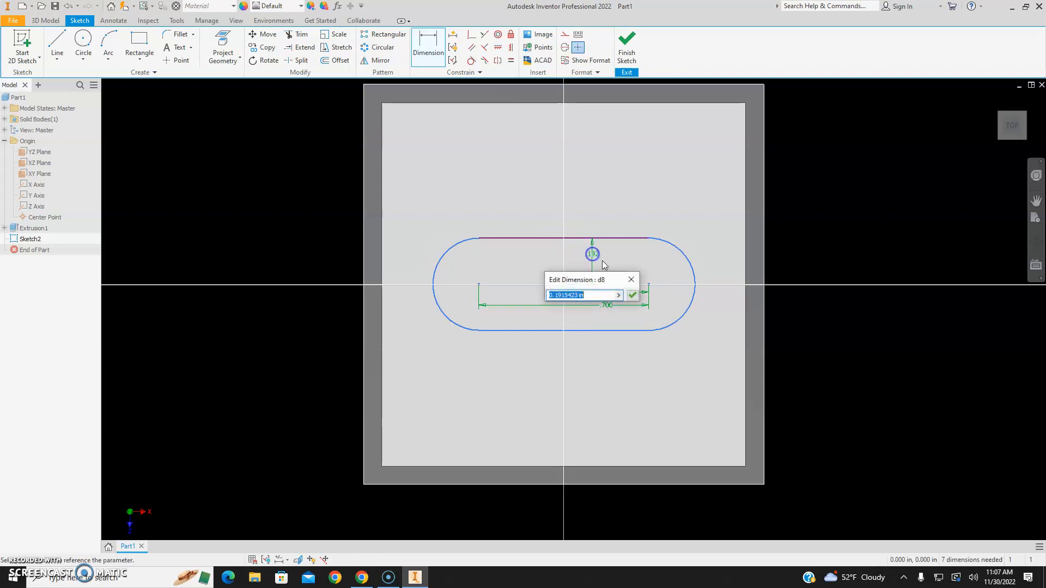
pyautogui.click(631, 280)
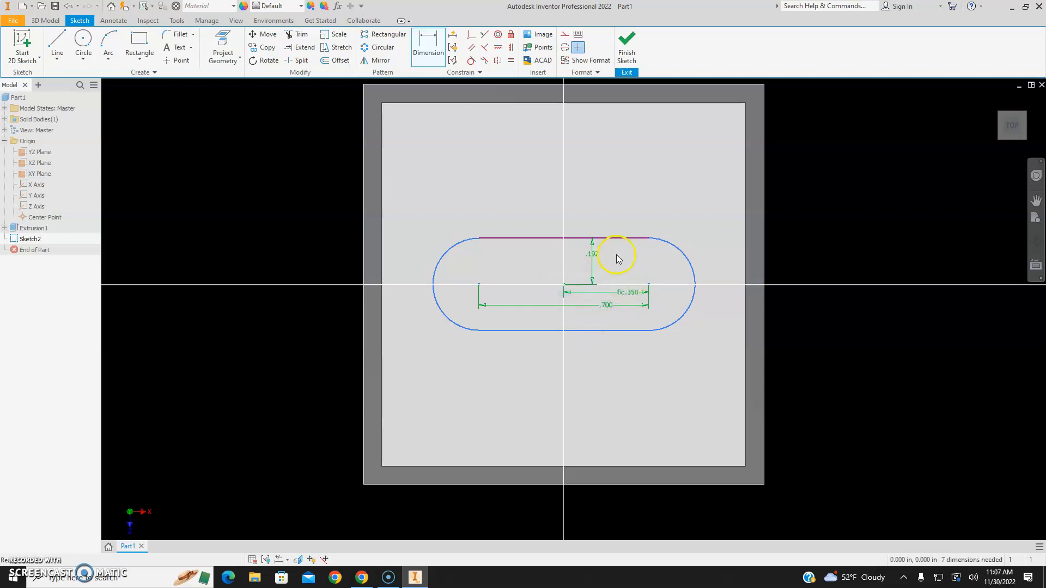
pyautogui.click(545, 332)
pyautogui.press('Escape')
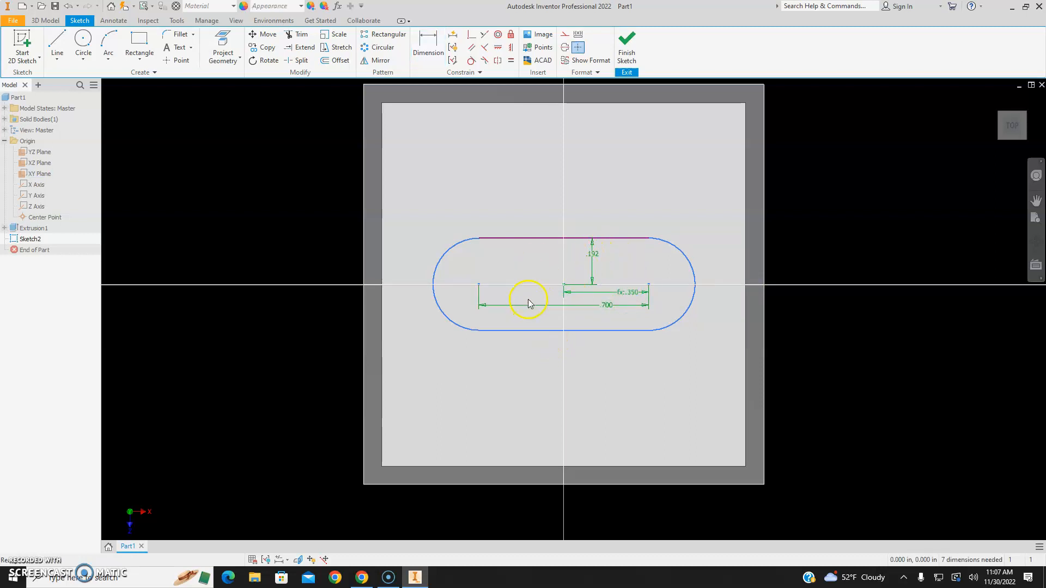
# Dimension the slot's width between its upper and lower lines as 0.375 in.
pyautogui.press('d')
pyautogui.click(533, 238)
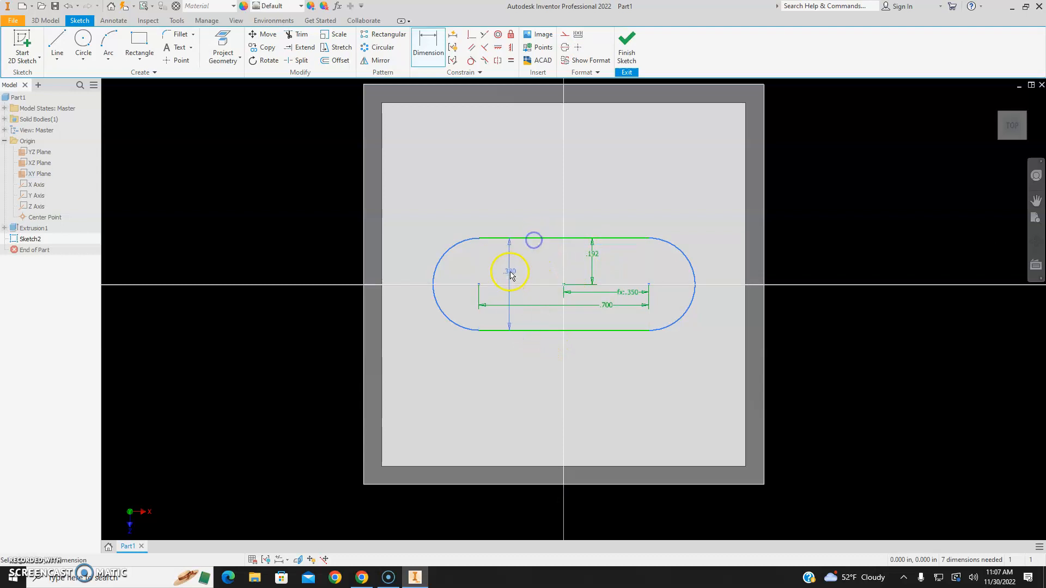
pyautogui.click(516, 269)
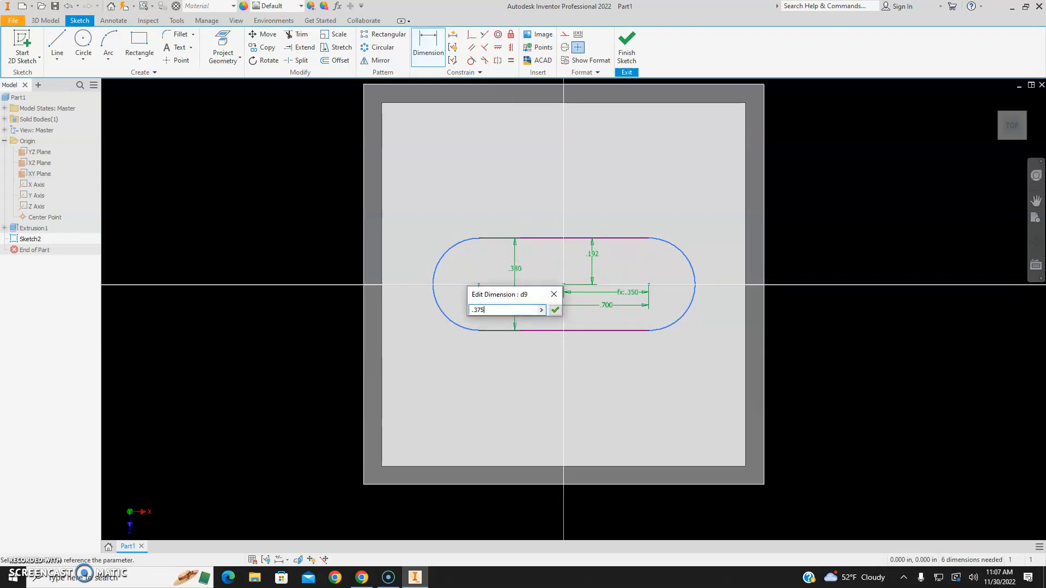
pyautogui.press('Return')
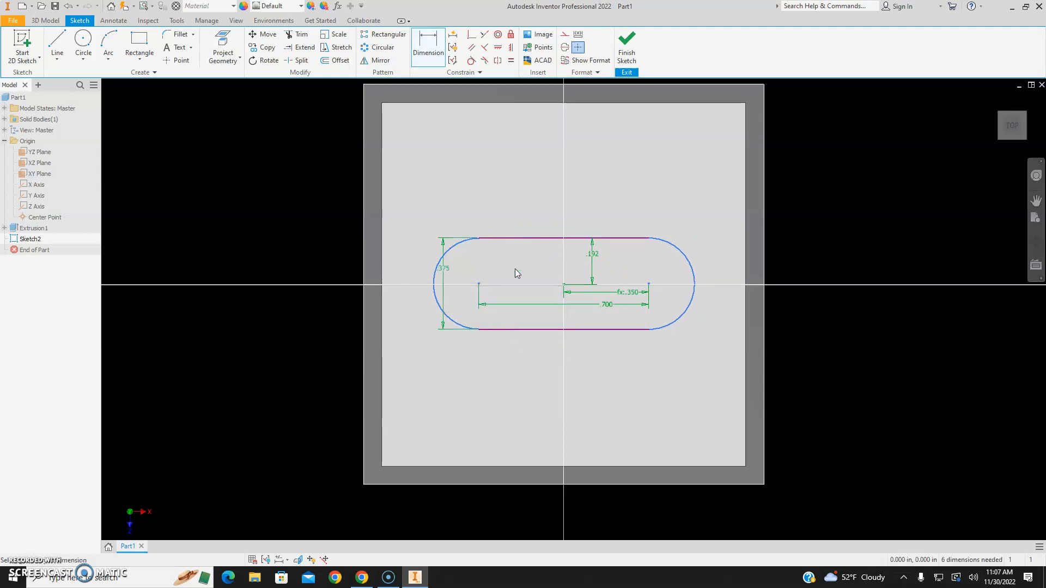
# Set the vertical distance from the origin to the slot's upper line to half the slot width, d9/2.
pyautogui.doubleClick(592, 254)
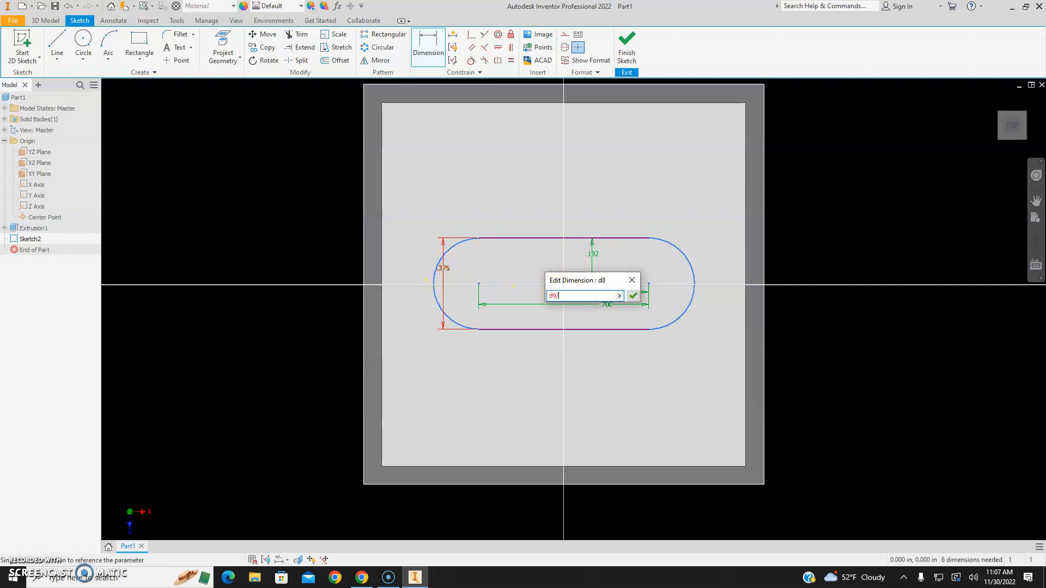
pyautogui.write('2')
pyautogui.press('Return')
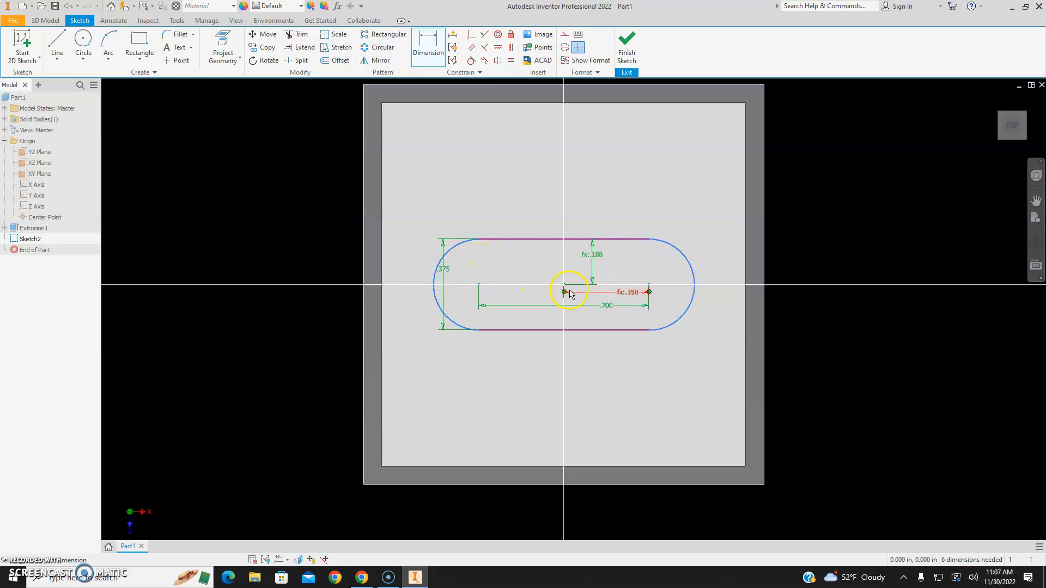
pyautogui.scroll(5, 576, 281)
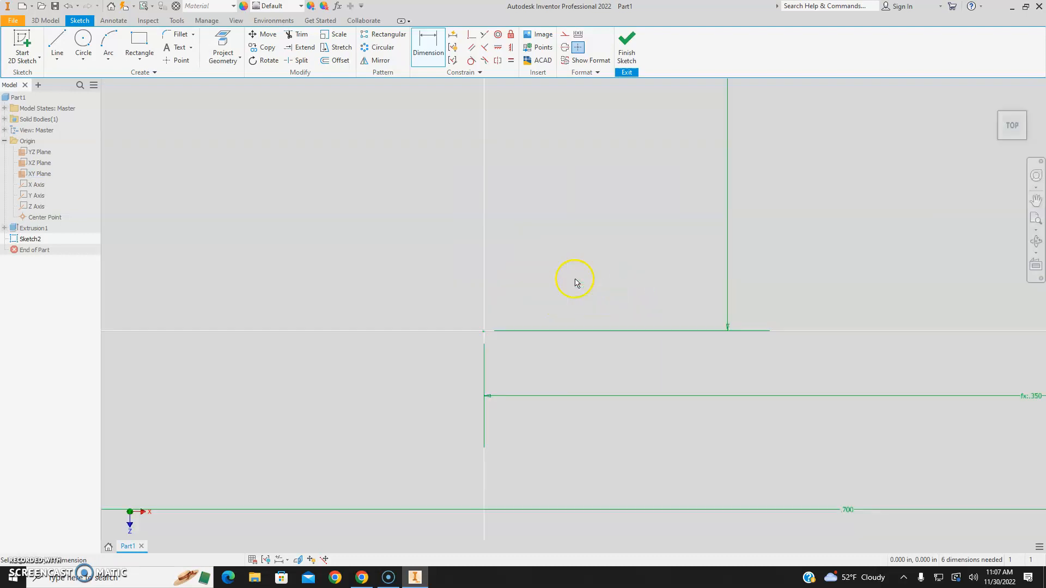
pyautogui.scroll(-5, 485, 341)
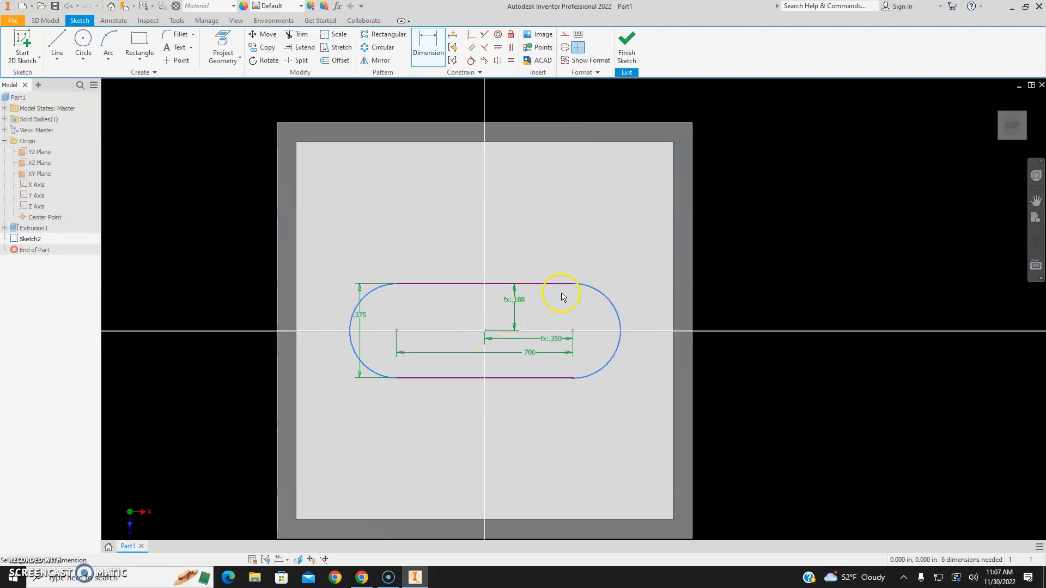
# Finish the sketch and extrude the slot profile 0.5 in upward as a boss joined to the block.
pyautogui.click(626, 49)
pyautogui.click(57, 44)
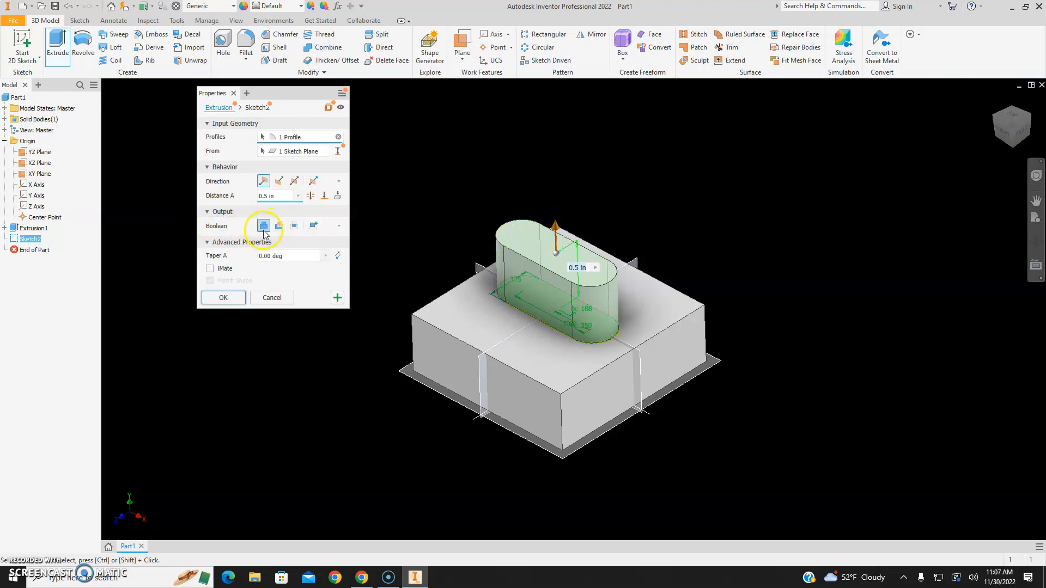
pyautogui.click(279, 226)
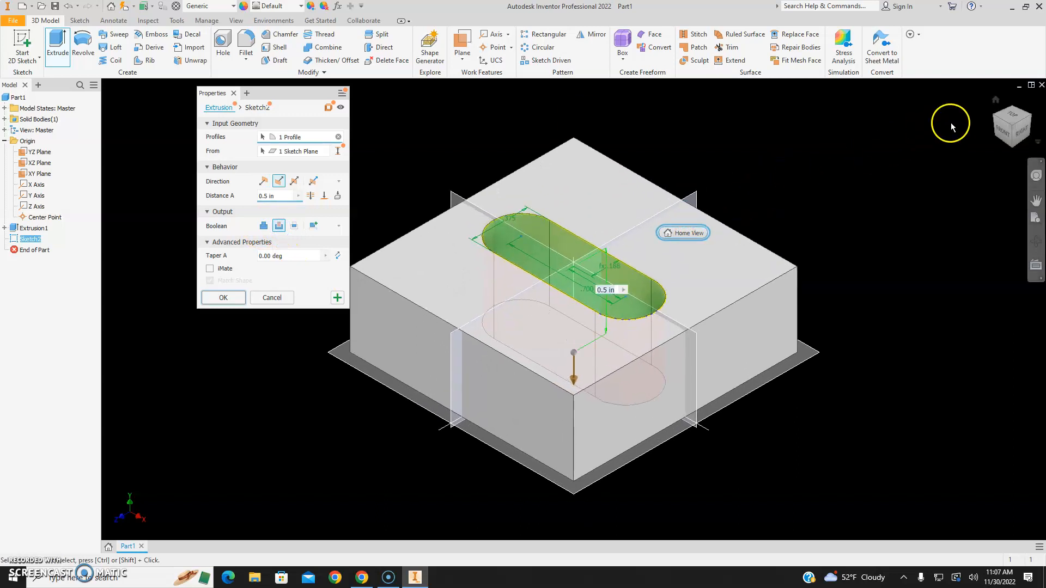
pyautogui.moveTo(1010, 116); pyautogui.dragTo(998, 140)
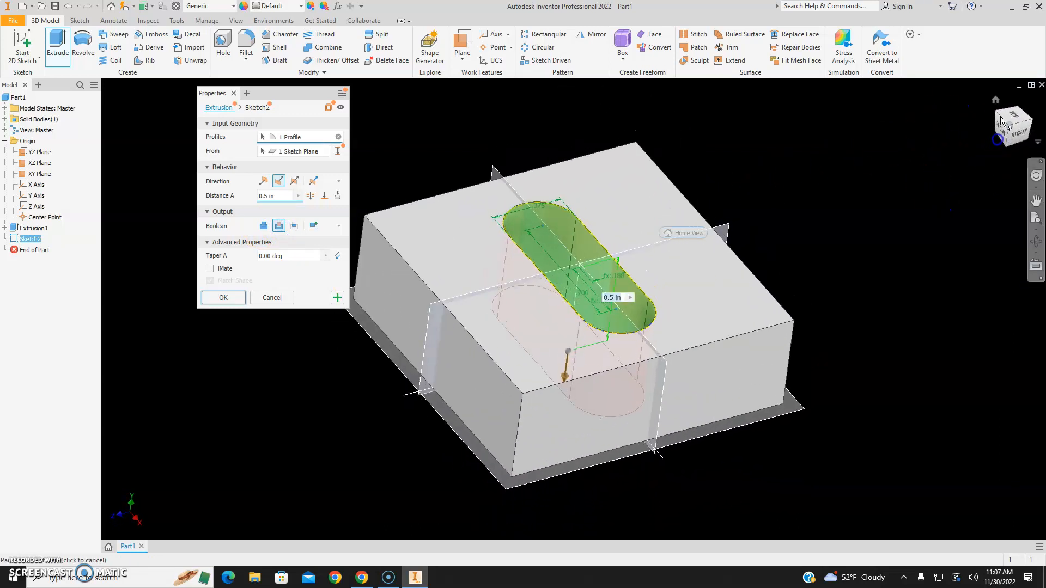
pyautogui.click(262, 227)
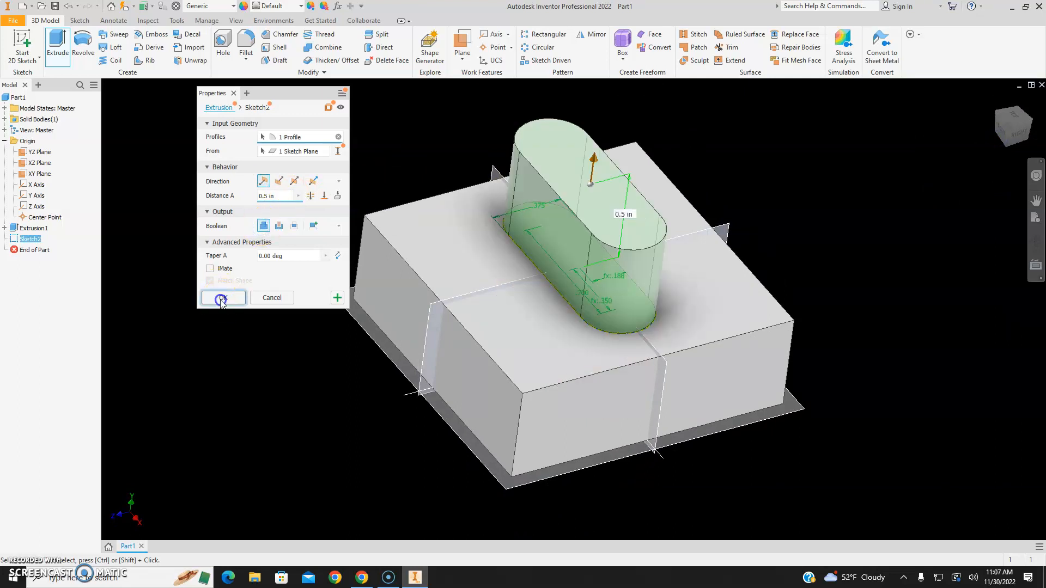
pyautogui.click(223, 297)
# Start a sketch on the boss's flat side face, place a point near its centre at about X 0.350 in, Y 0.247 in, and finish the sketch.
pyautogui.click(538, 215)
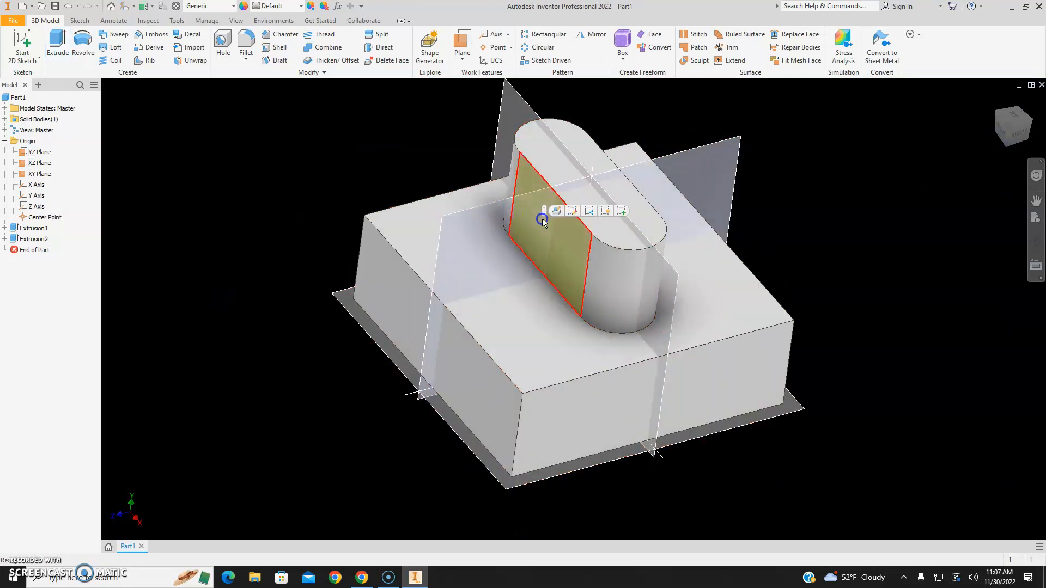
pyautogui.click(621, 211)
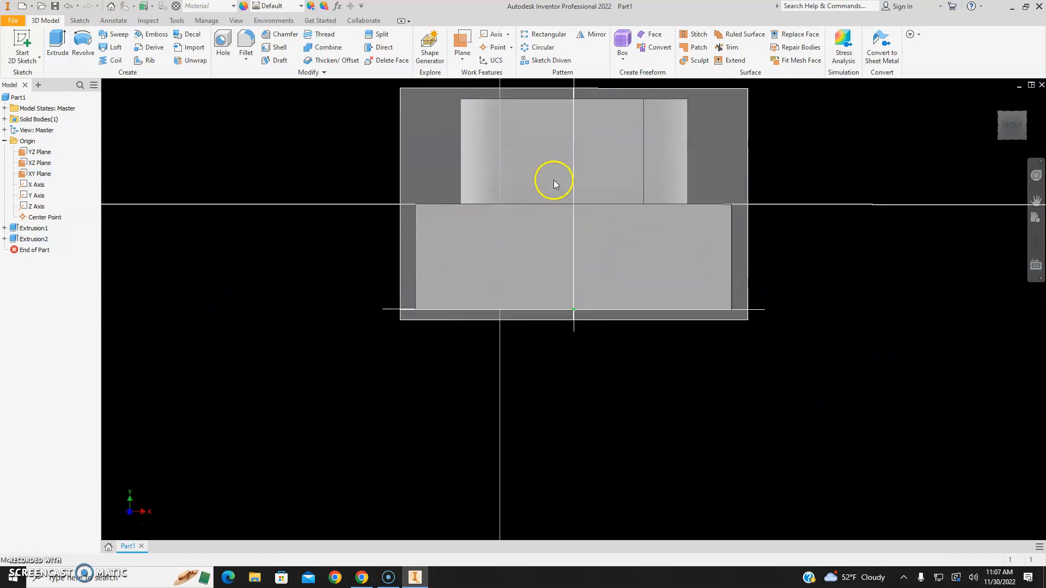
pyautogui.click(178, 60)
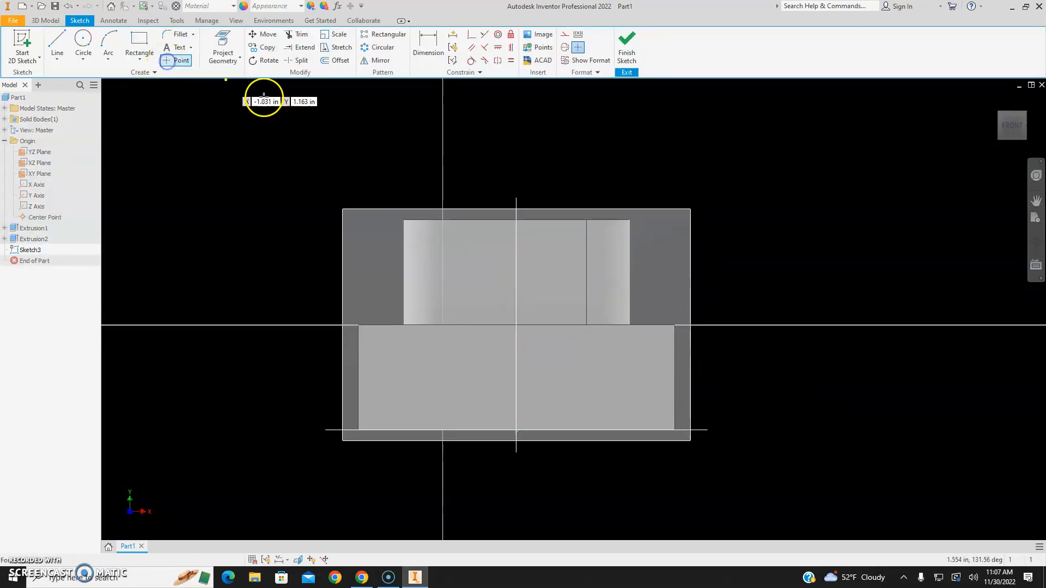
pyautogui.click(516, 271)
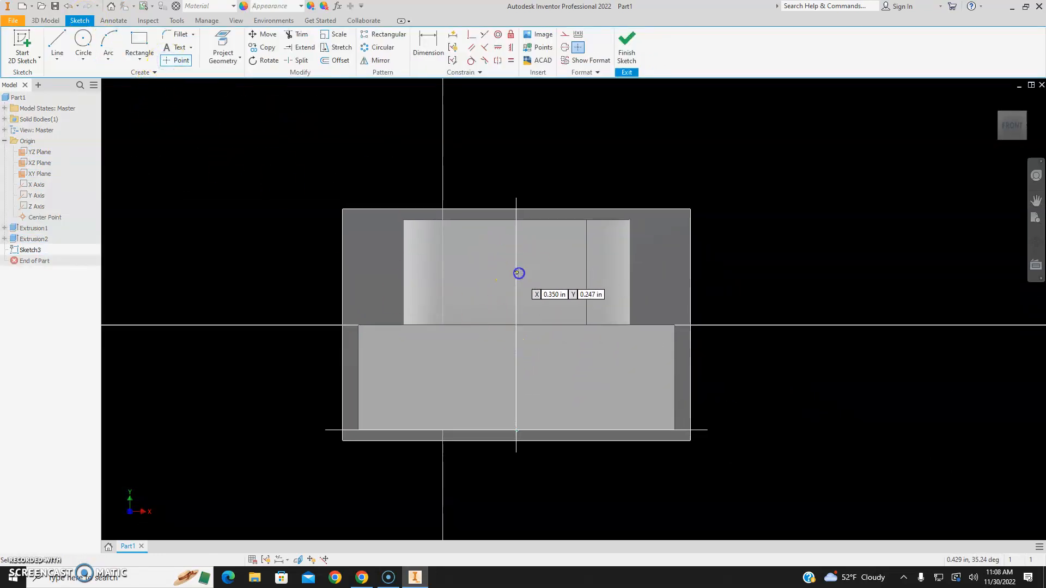
pyautogui.click(632, 48)
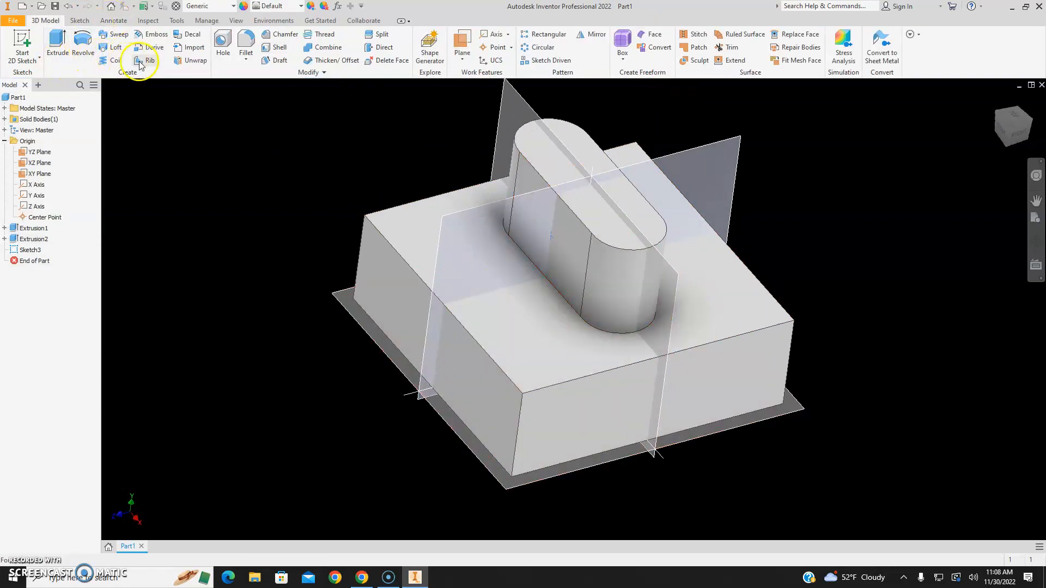
# Create a 0.25 in simple drilled hole at the sketch point with Through All termination.
pyautogui.click(223, 46)
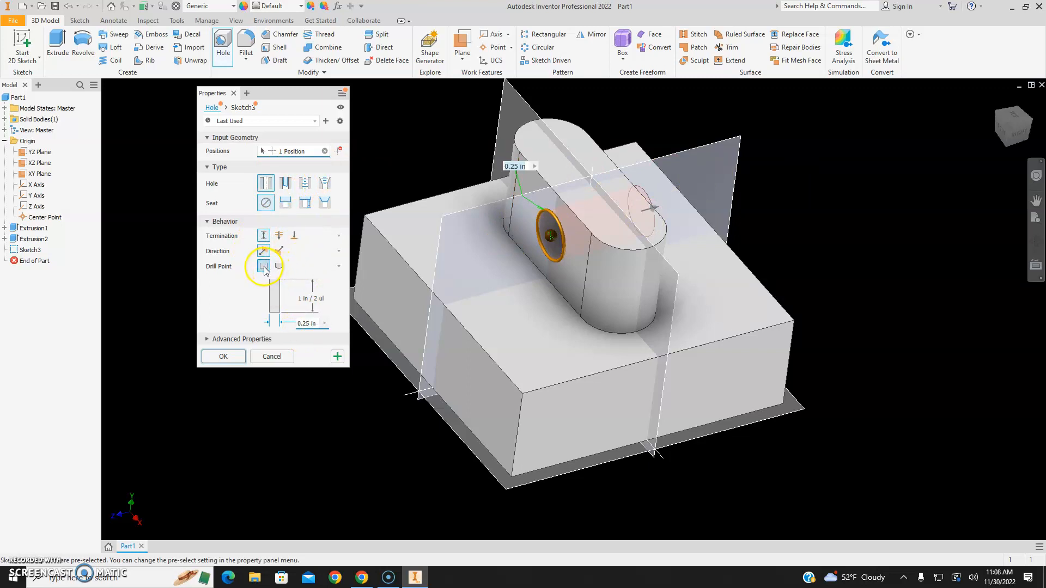
pyautogui.click(279, 236)
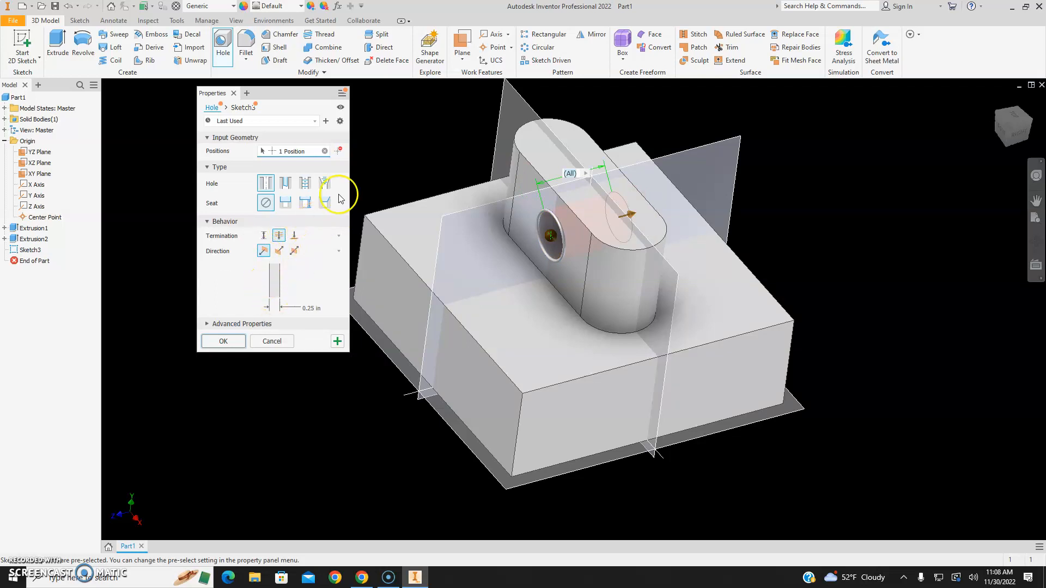
pyautogui.click(236, 342)
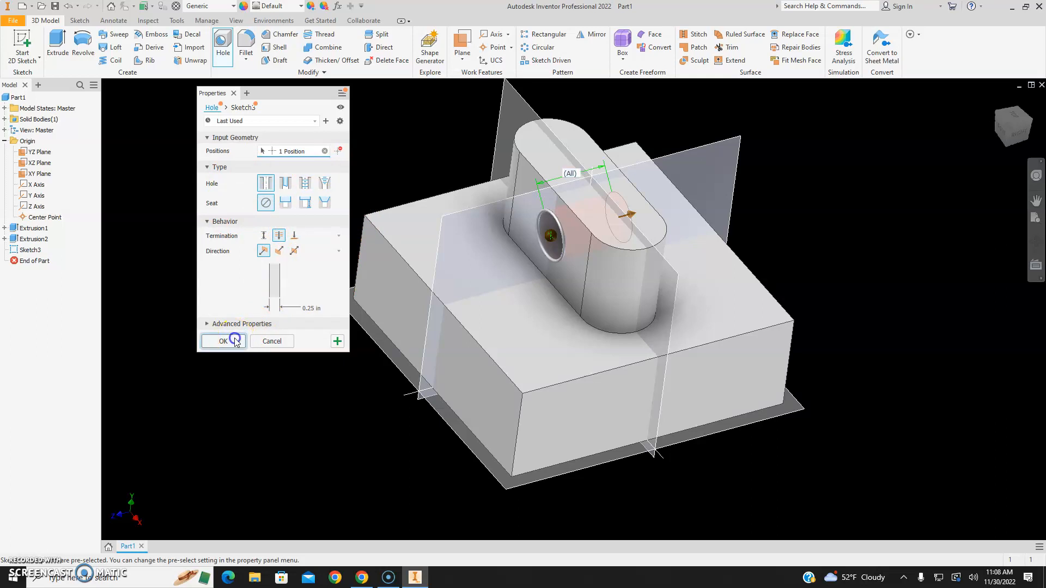
# Fillet the edges around the base of the slot-shaped boss with a 0.05 in radius.
pyautogui.click(34, 233)
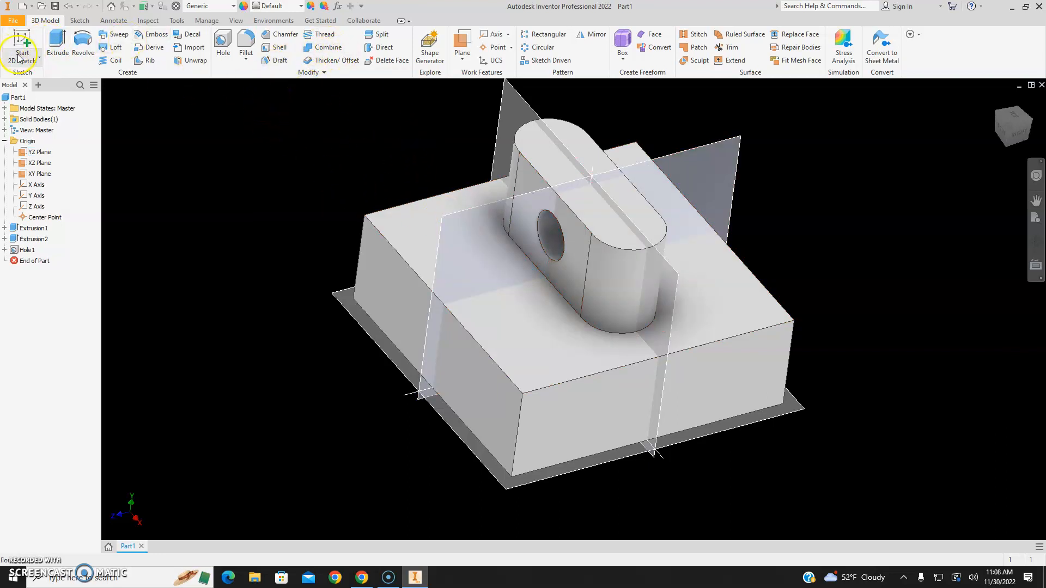
pyautogui.click(83, 22)
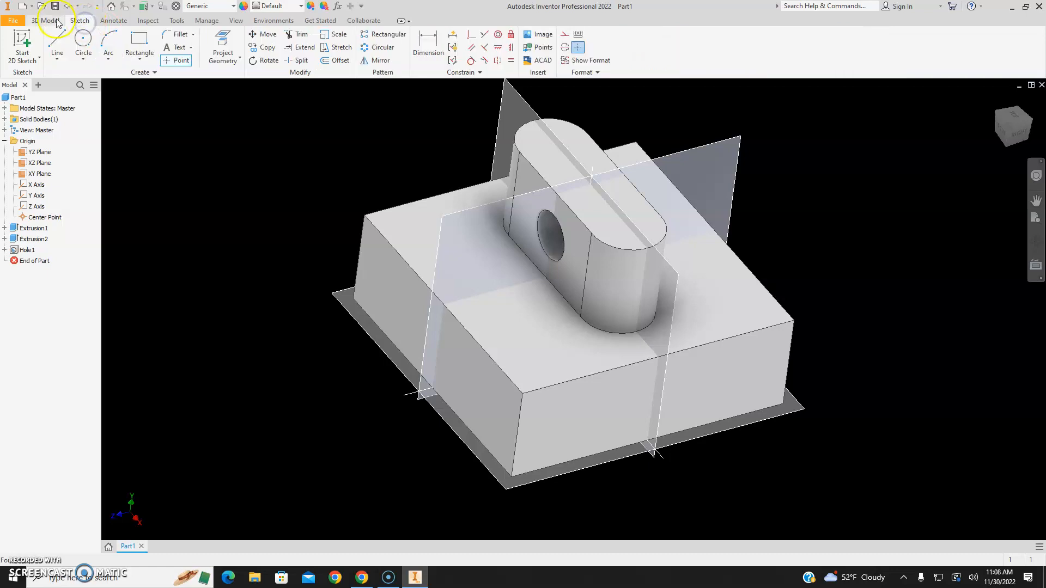
pyautogui.click(56, 20)
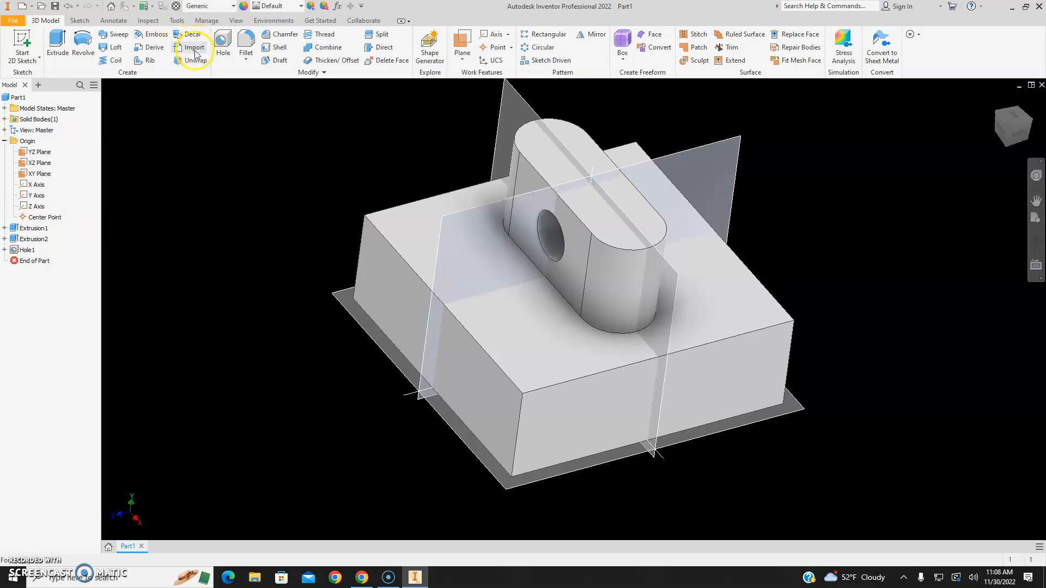
pyautogui.click(248, 44)
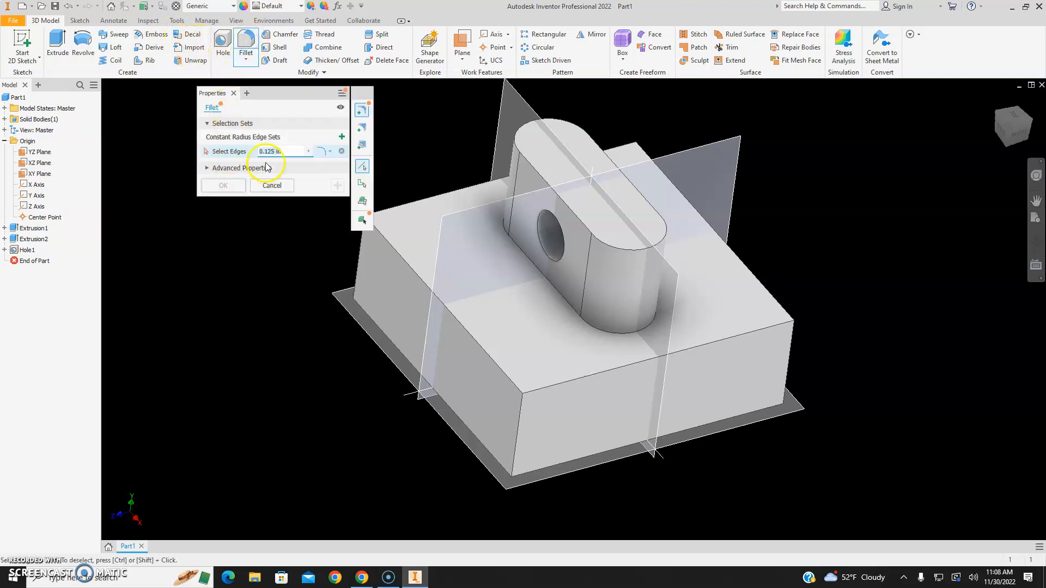
pyautogui.click(277, 153)
pyautogui.write('.05')
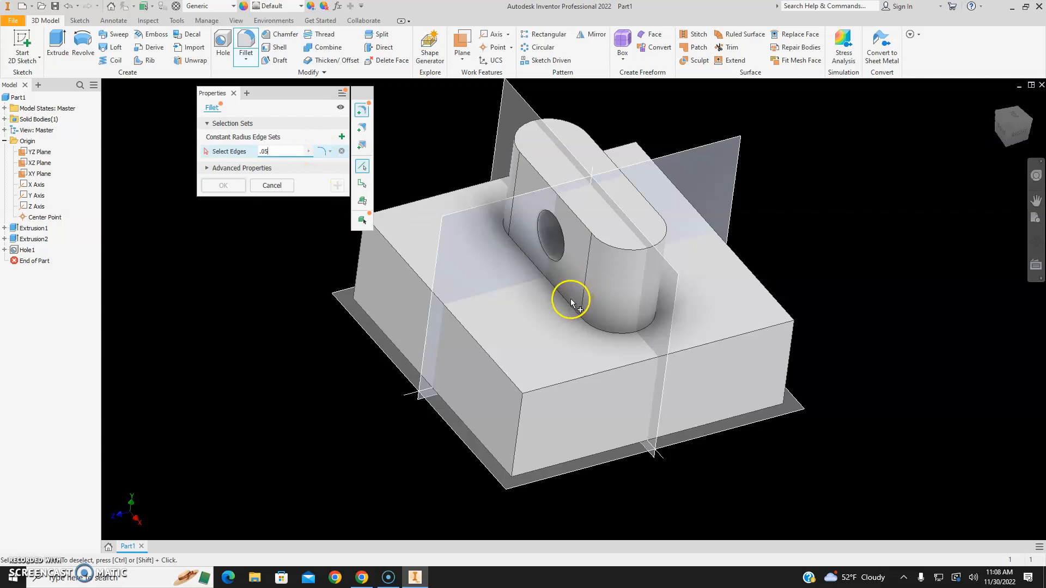
pyautogui.click(570, 300)
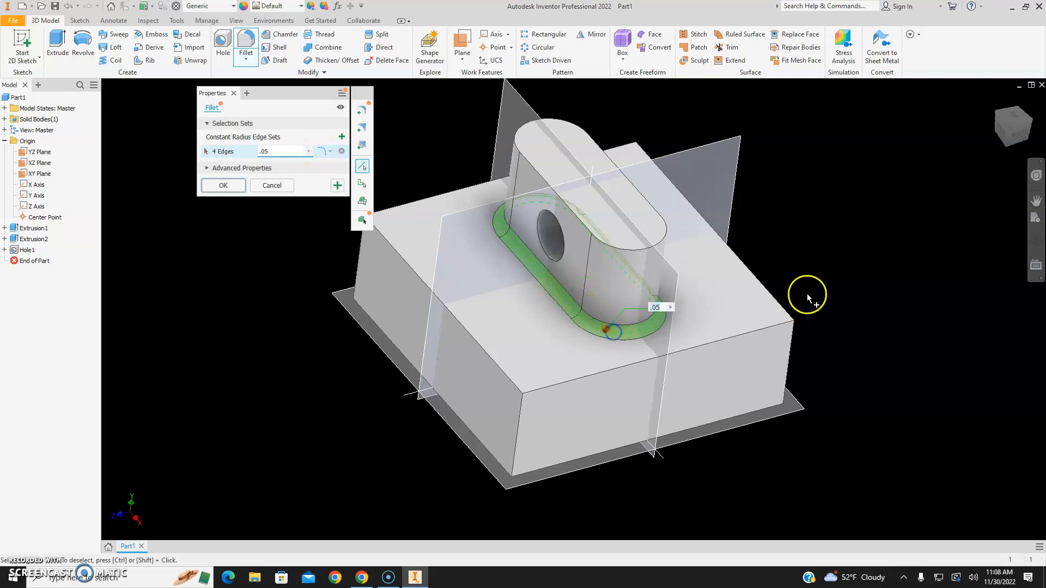
pyautogui.click(224, 186)
# Edit the base block's sketch, enlarge the square through its driving side dimension, and finish the sketch.
pyautogui.moveTo(1014, 126); pyautogui.dragTo(415, 319)
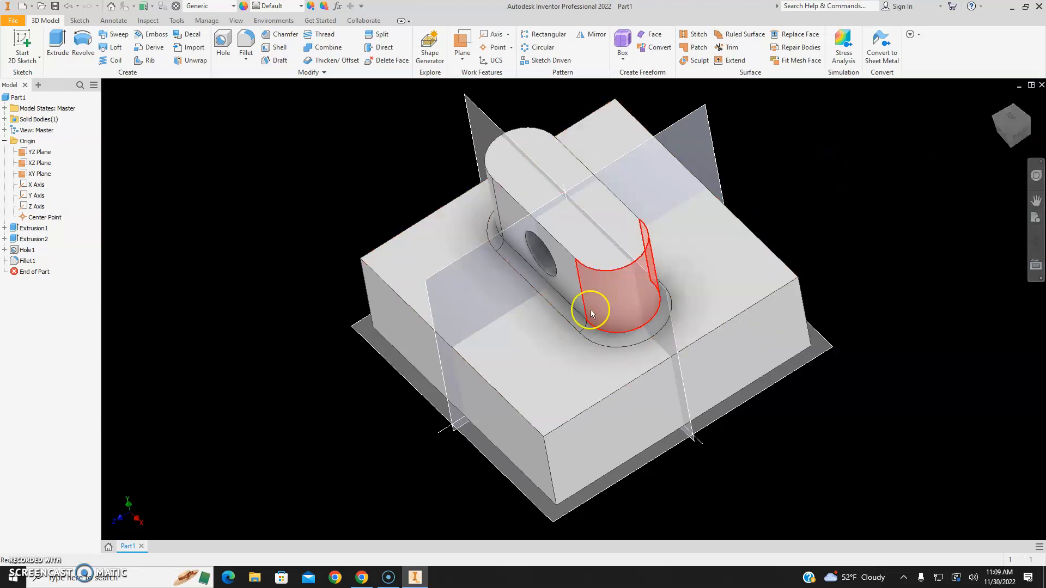
pyautogui.rightClick(32, 228)
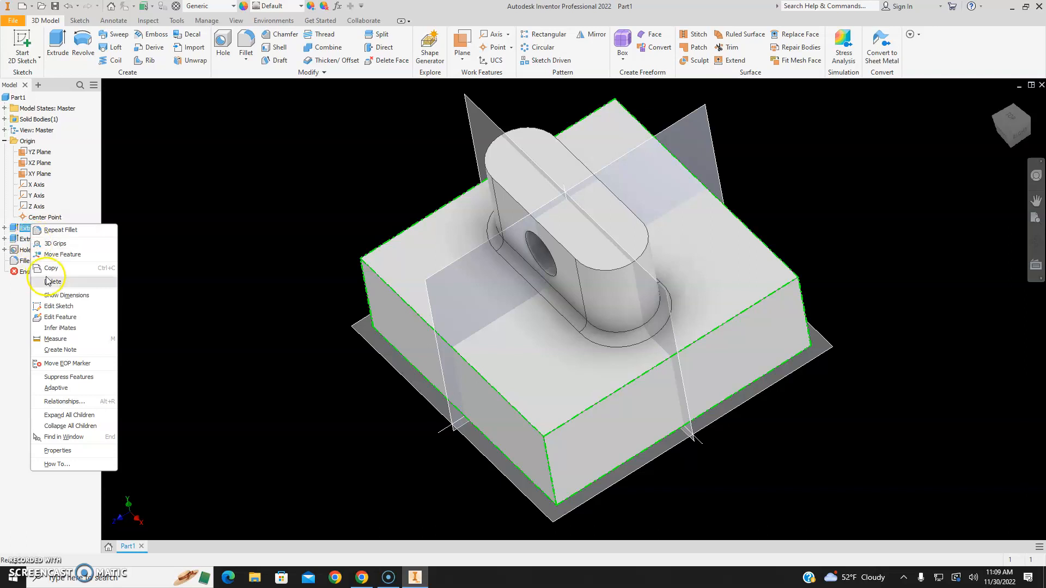
pyautogui.click(54, 307)
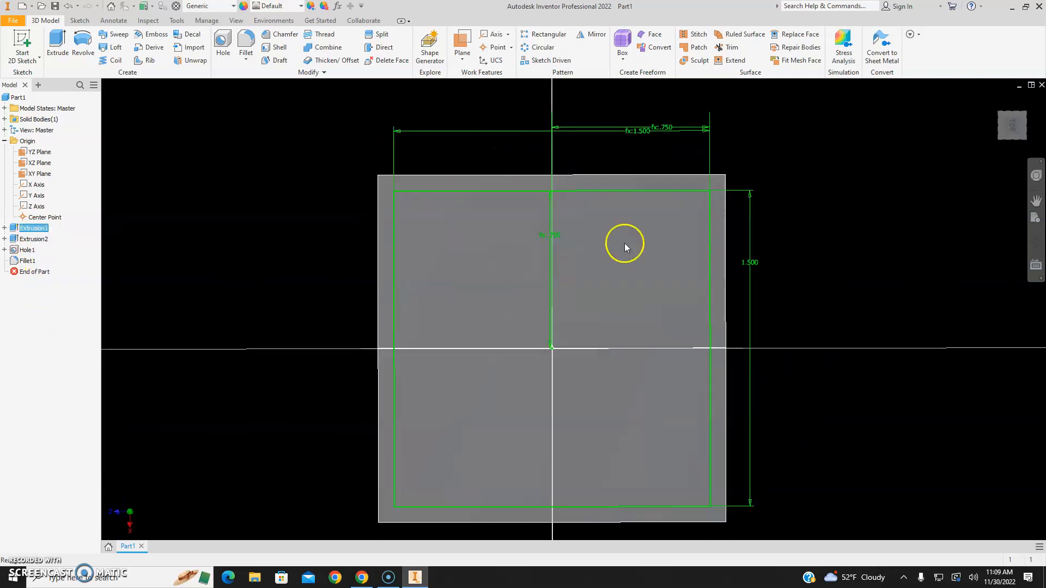
pyautogui.doubleClick(754, 264)
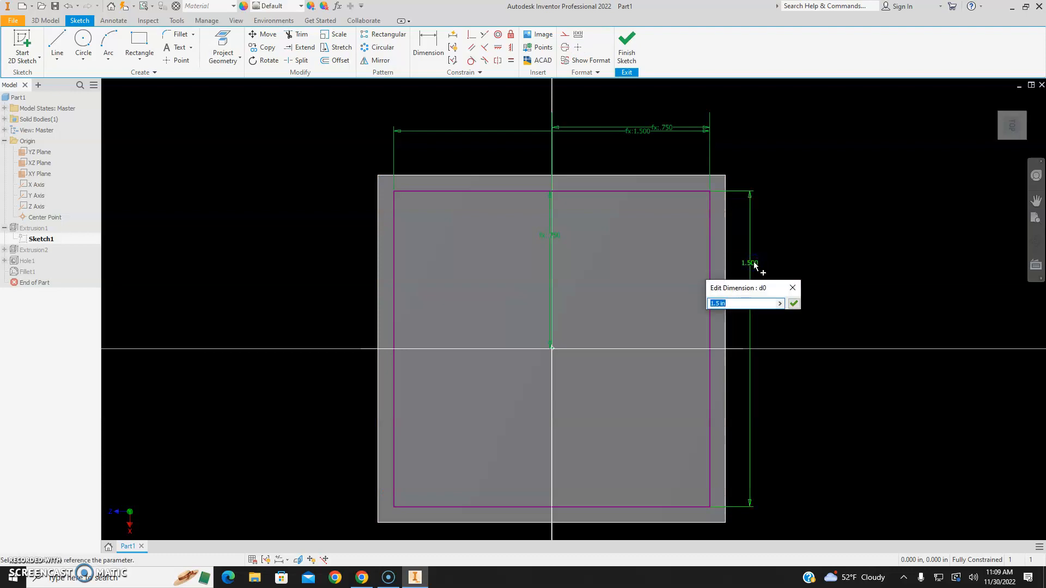
pyautogui.press('Return')
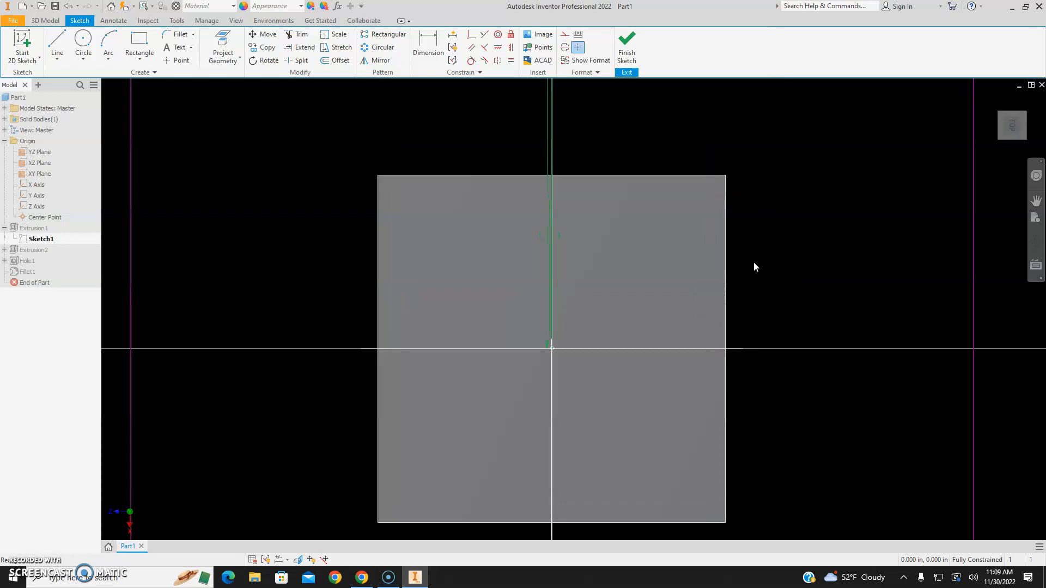
pyautogui.click(627, 46)
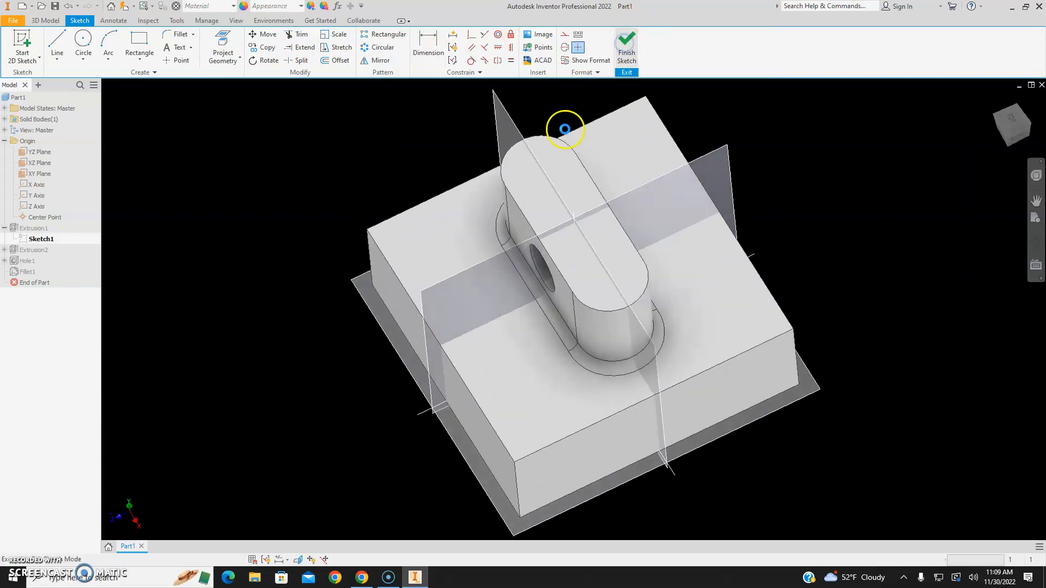
# Edit the hole through the boss and set its diameter to 0.3125 in.
pyautogui.scroll(5, 568, 131)
pyautogui.moveTo(543, 210); pyautogui.dragTo(494, 315, button='middle')
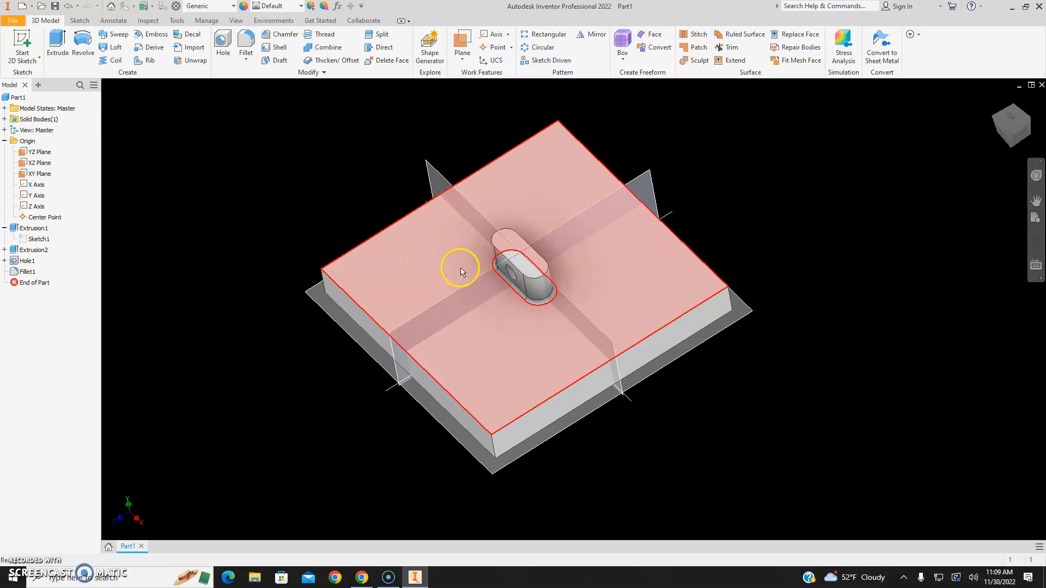
pyautogui.rightClick(26, 262)
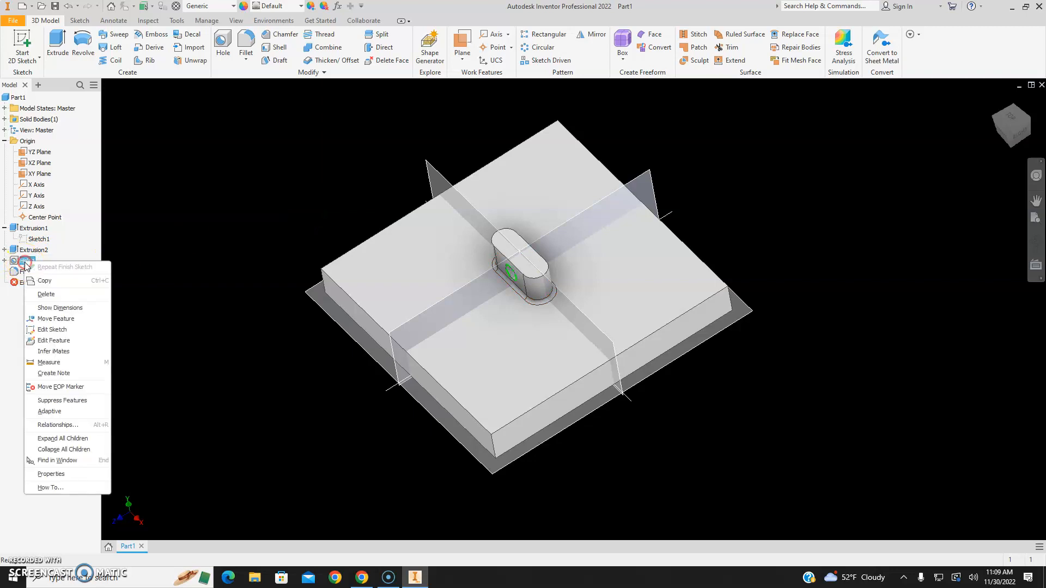
pyautogui.click(61, 342)
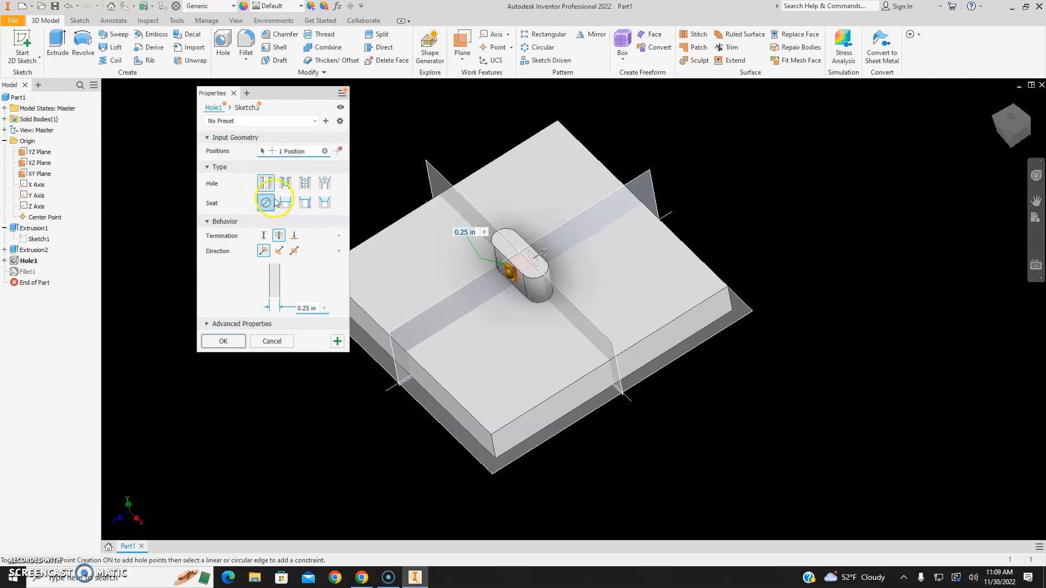
pyautogui.click(308, 306)
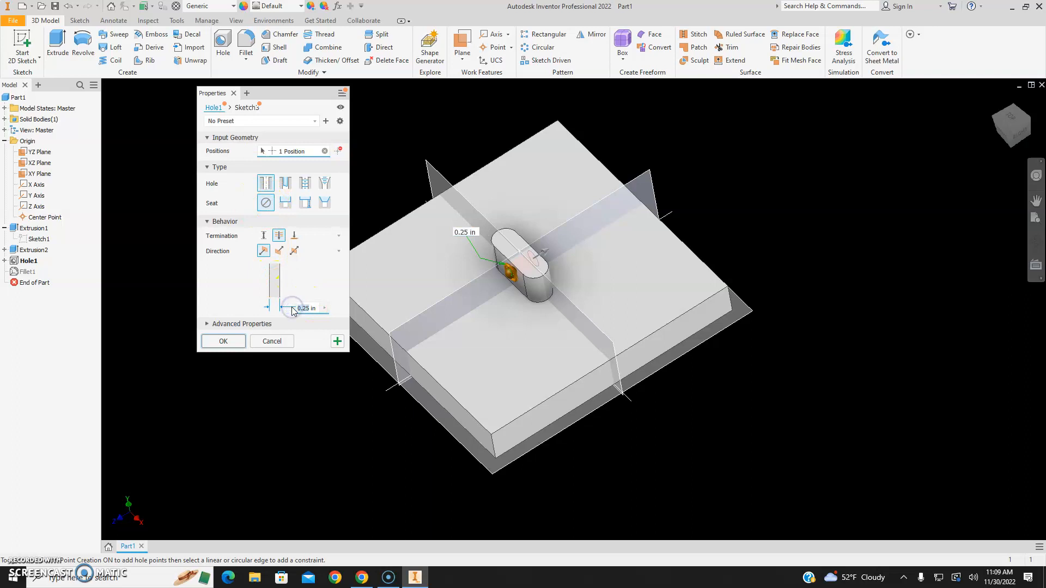
pyautogui.write('.31')
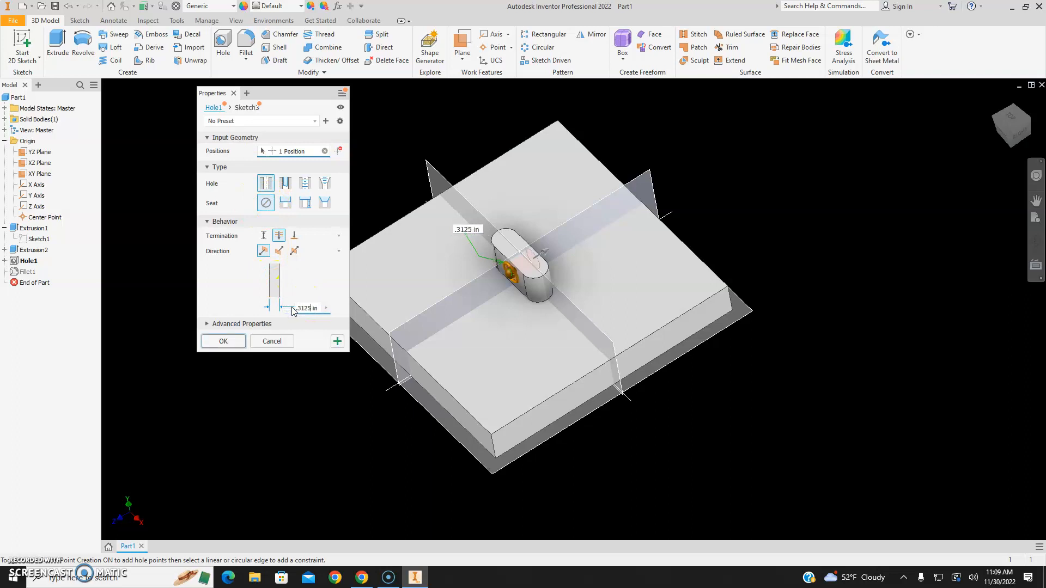
pyautogui.click(223, 341)
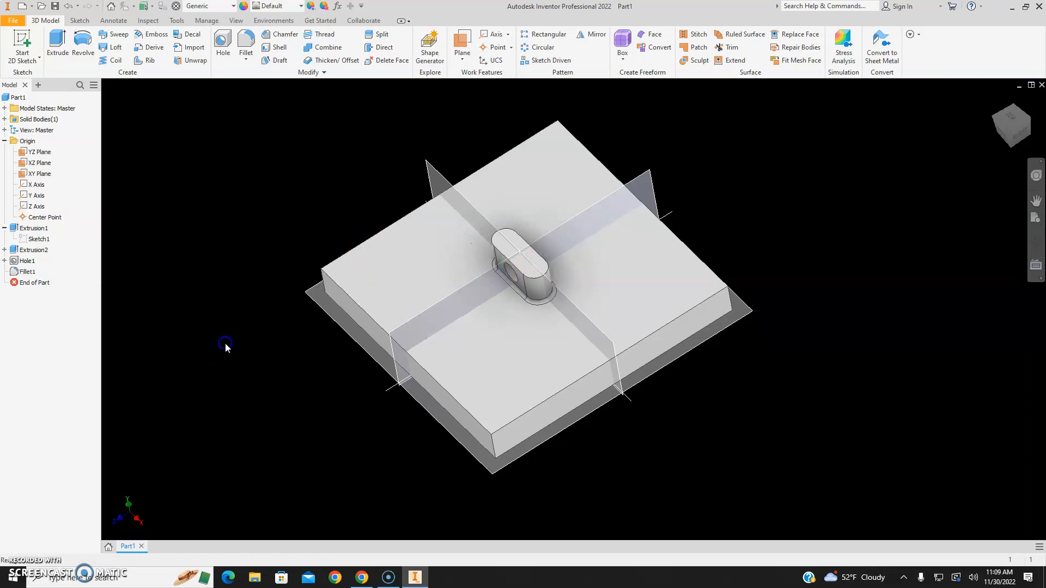
pyautogui.moveTo(1009, 131)
pyautogui.mouseDown()
pyautogui.moveTo(1025, 111)
pyautogui.moveTo(171, 532)
pyautogui.moveTo(217, 520)
pyautogui.moveTo(124, 86)
pyautogui.moveTo(941, 124)
pyautogui.mouseUp()
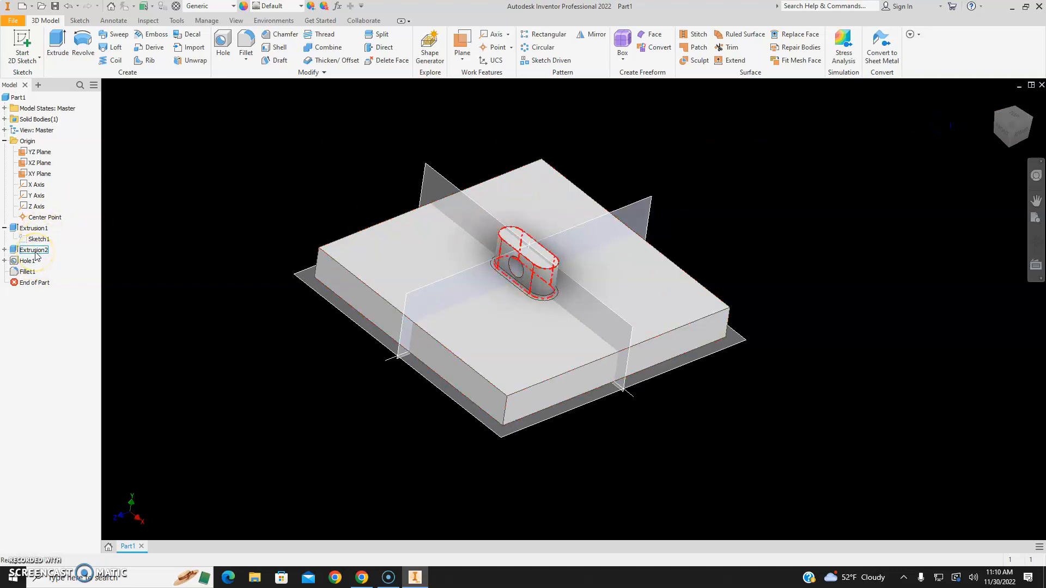
pyautogui.click(535, 228)
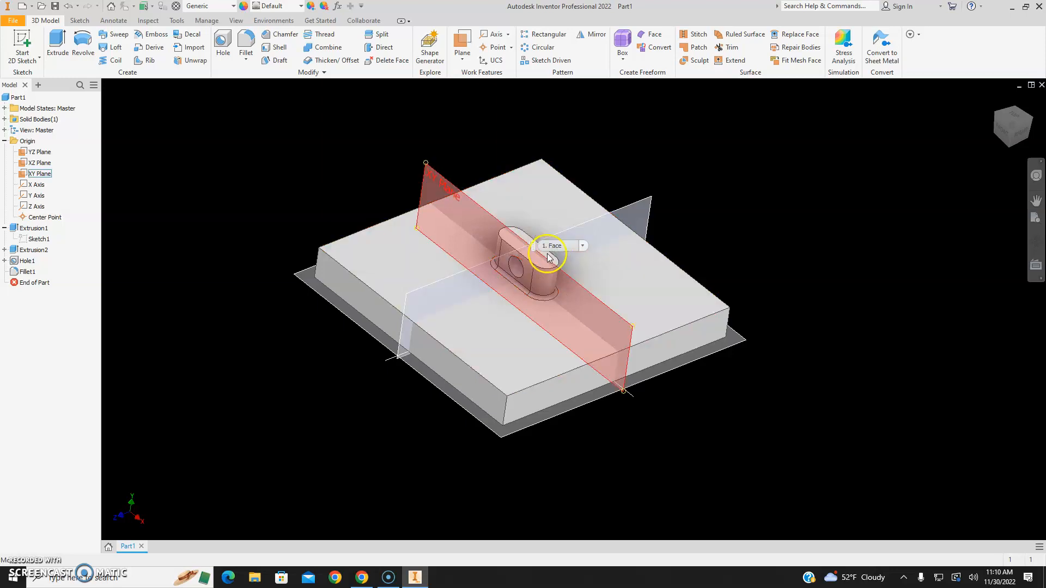
pyautogui.moveTo(1013, 126)
pyautogui.mouseDown()
pyautogui.moveTo(950, 126)
pyautogui.moveTo(1018, 96)
pyautogui.moveTo(1017, 65)
pyautogui.moveTo(1001, 88)
pyautogui.moveTo(951, 98)
pyautogui.mouseUp()
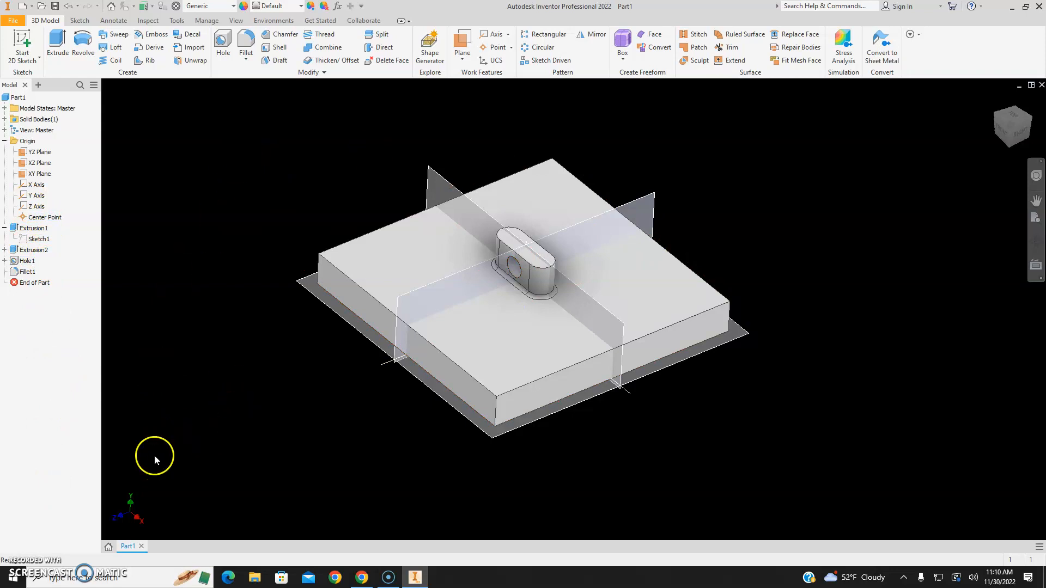
# Delete the hole through the boss together with its consumed sketch.
pyautogui.rightClick(27, 260)
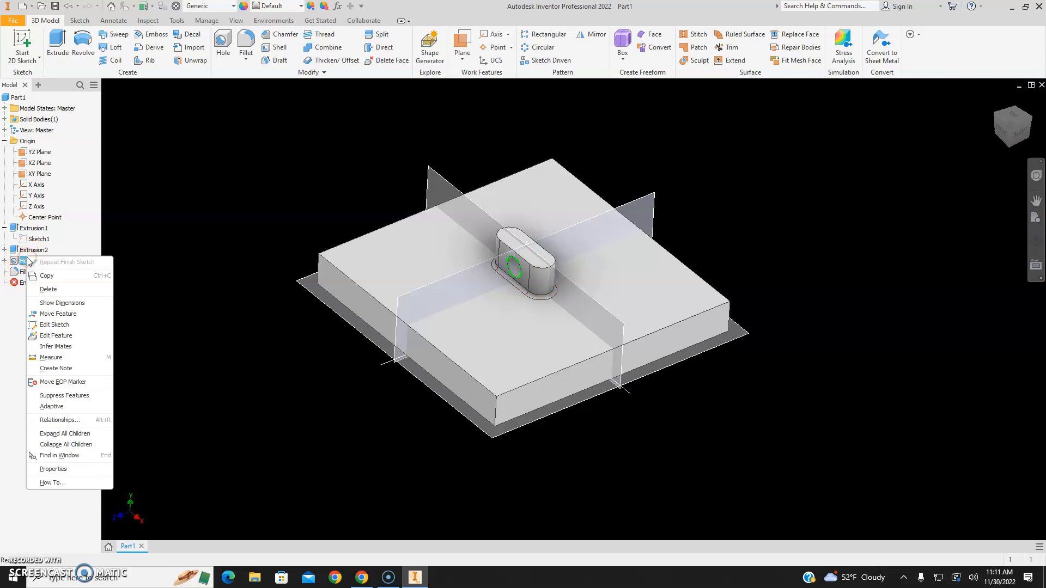
pyautogui.click(52, 284)
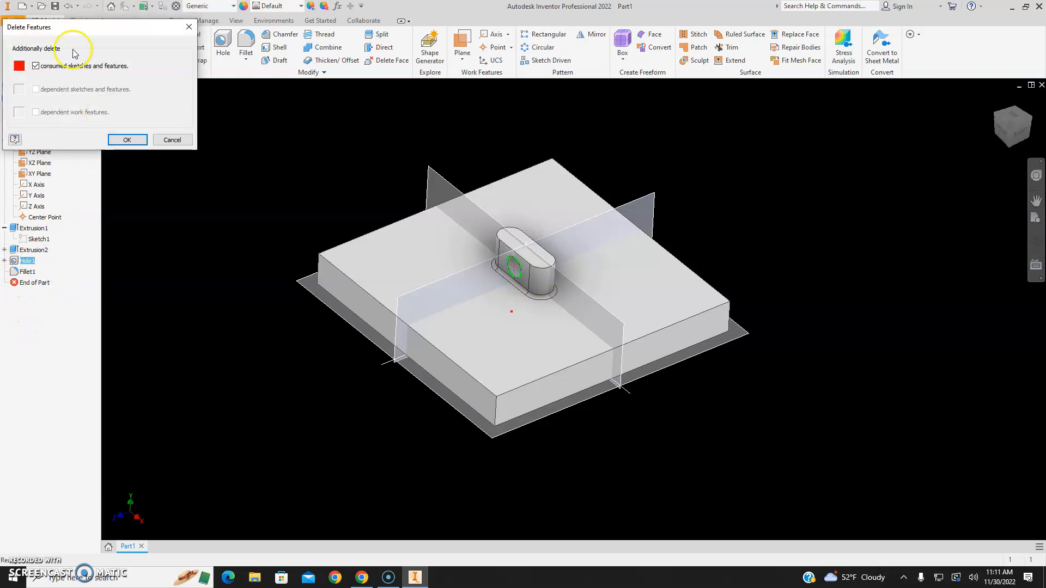
pyautogui.click(128, 140)
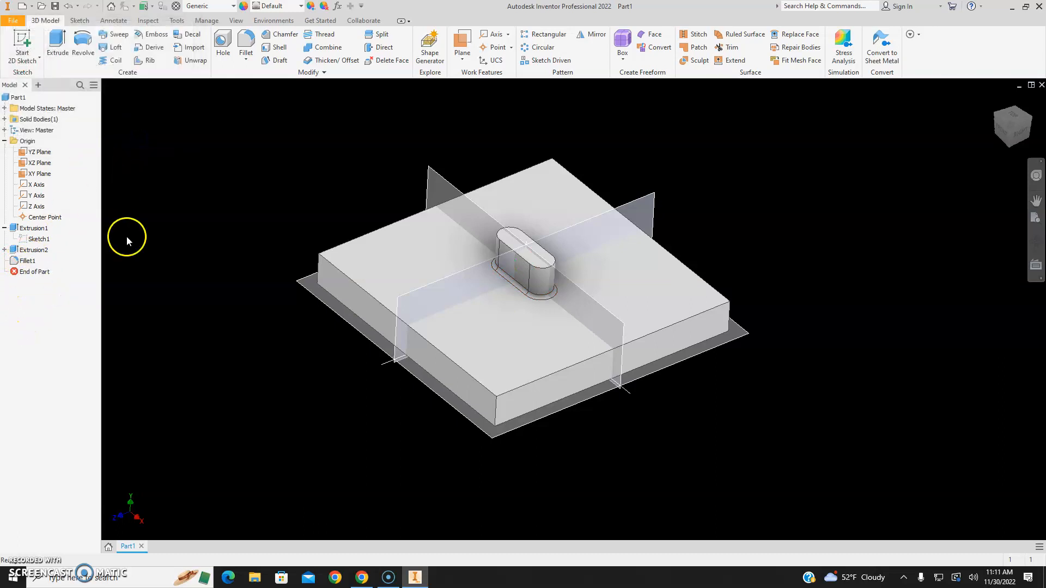